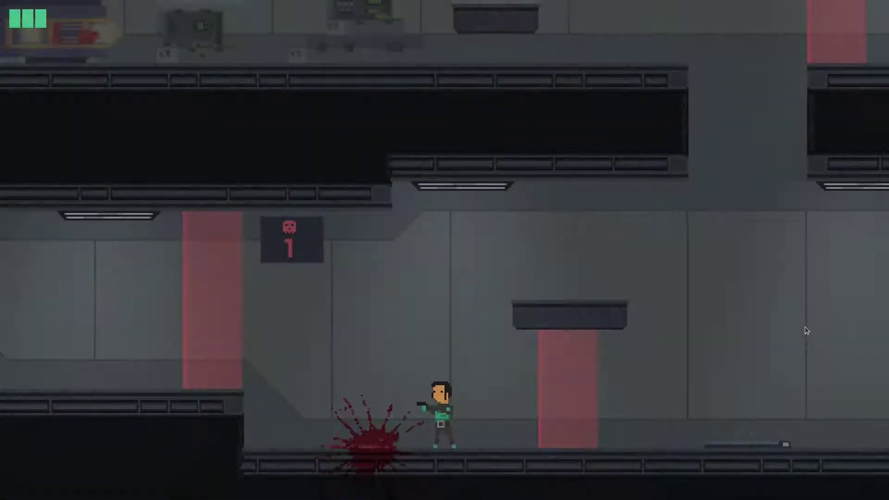
pyautogui.press('Left')
pyautogui.press('Left')
pyautogui.press('space')
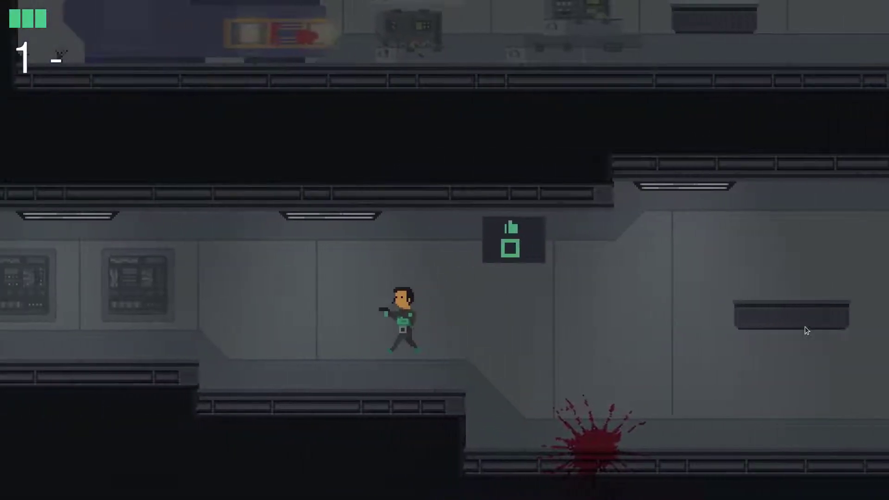
pyautogui.press('space')
pyautogui.press('Left')
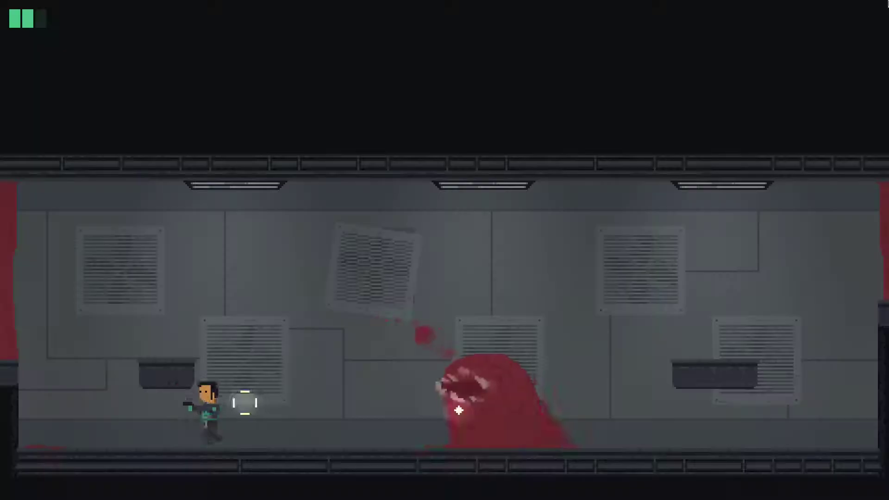
pyautogui.press('Left')
pyautogui.press('Right')
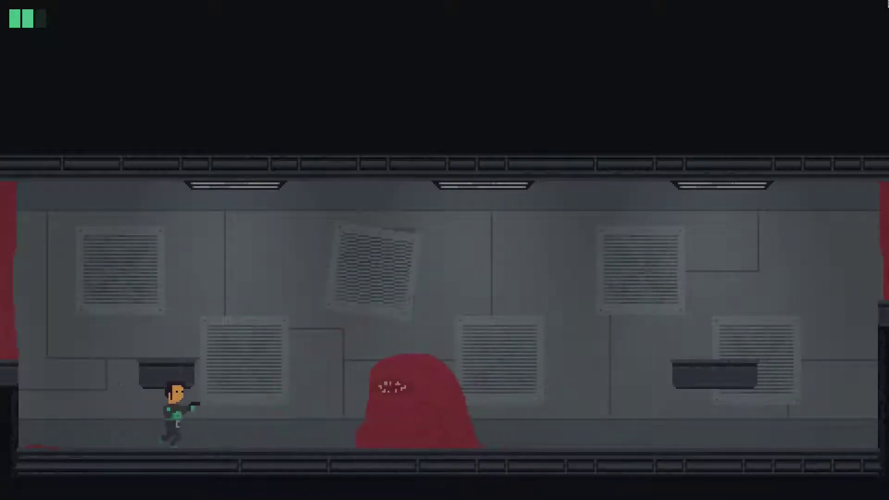
pyautogui.press('Left')
pyautogui.press('space')
pyautogui.press('Right')
pyautogui.press('space')
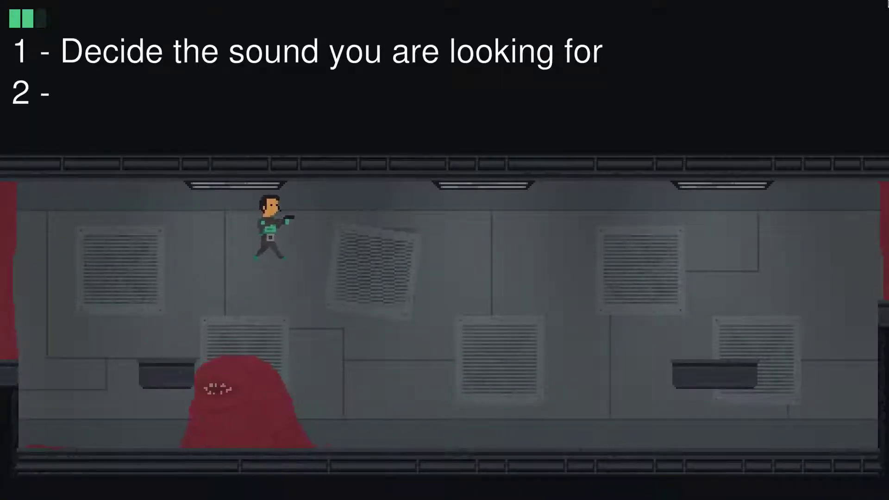
pyautogui.press('Left')
pyautogui.press('x')
pyautogui.press('x')
pyautogui.press('Right')
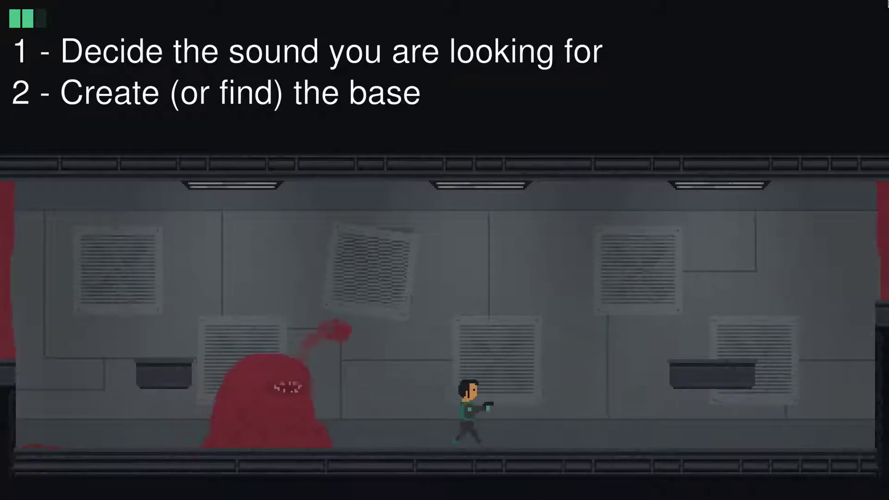
pyautogui.press('Left')
pyautogui.press('x')
pyautogui.press('x')
pyautogui.press('Right')
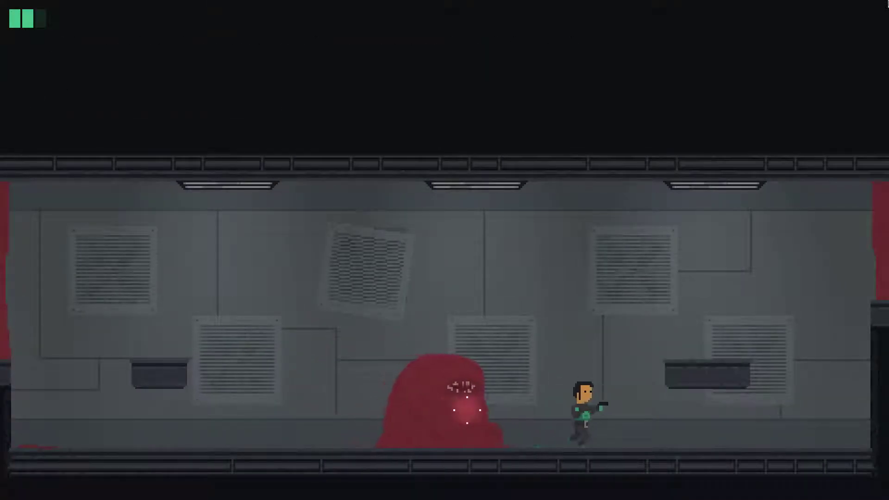
pyautogui.press('Left')
pyautogui.press('x')
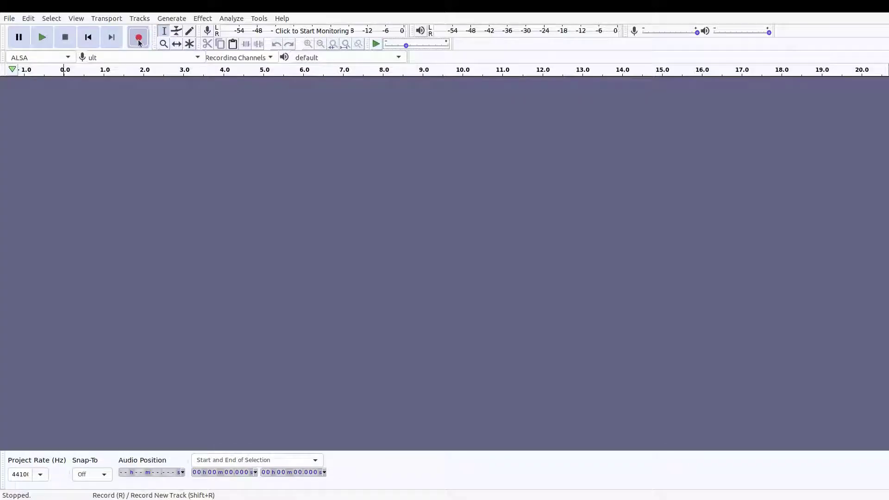
# Start recording audio in the empty project.
pyautogui.click(139, 43)
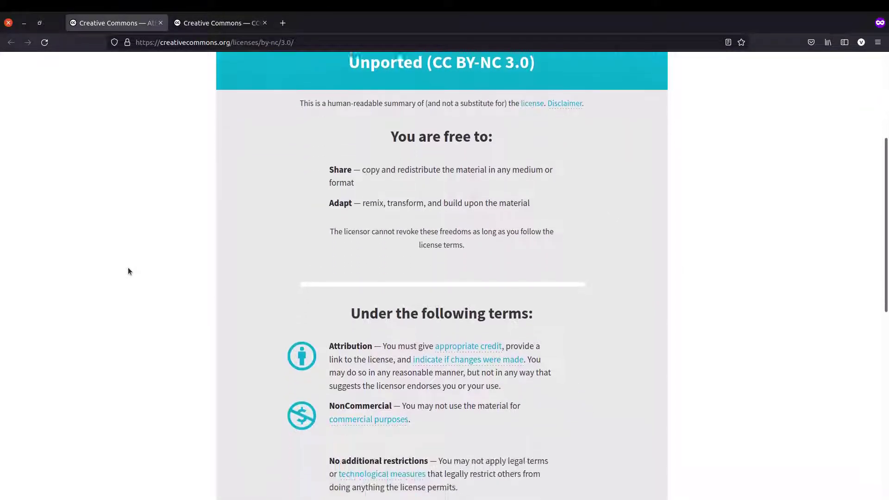
# In the web browser, review the permissions and terms of the Creative Commons CC BY-NC 3.0 license.
pyautogui.scroll(-2, 128, 271)
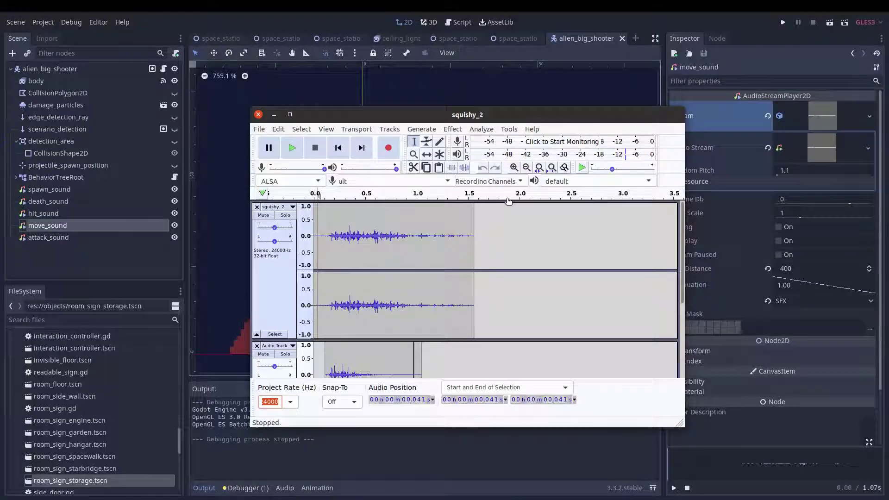
# Play back the squishy_2 project in Audacity, and the punch sound several times in its own project.
pyautogui.press('space')
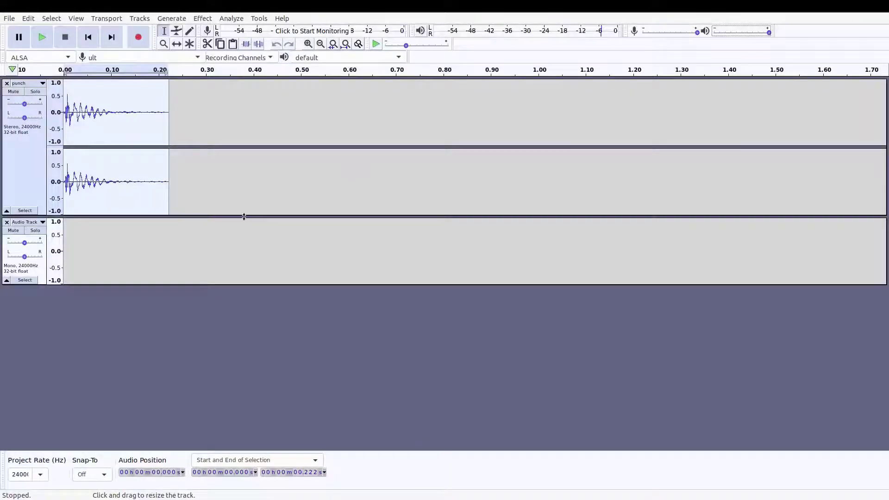
pyautogui.press('space')
pyautogui.press('space')
pyautogui.press('space')
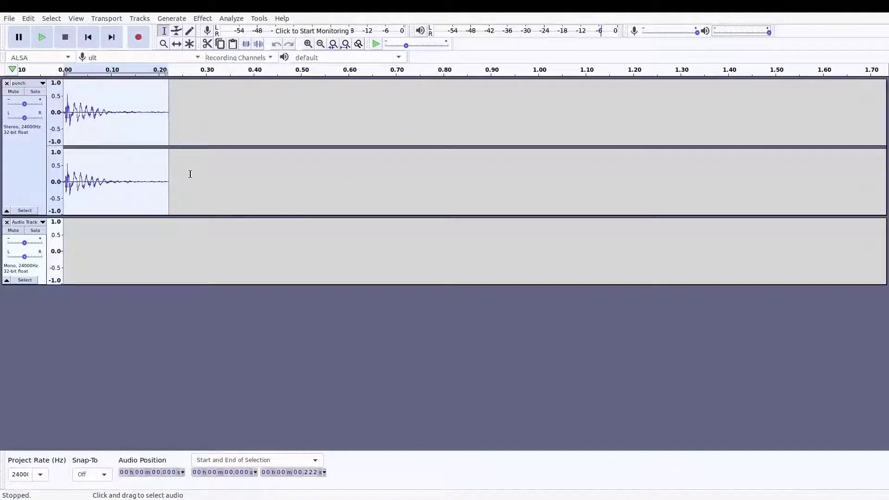
# Preview Paulstretch on the punch sound with a stretch factor of 5.0 and a time resolution of 0.05 seconds, without applying it.
pyautogui.click(202, 18)
pyautogui.click(235, 250)
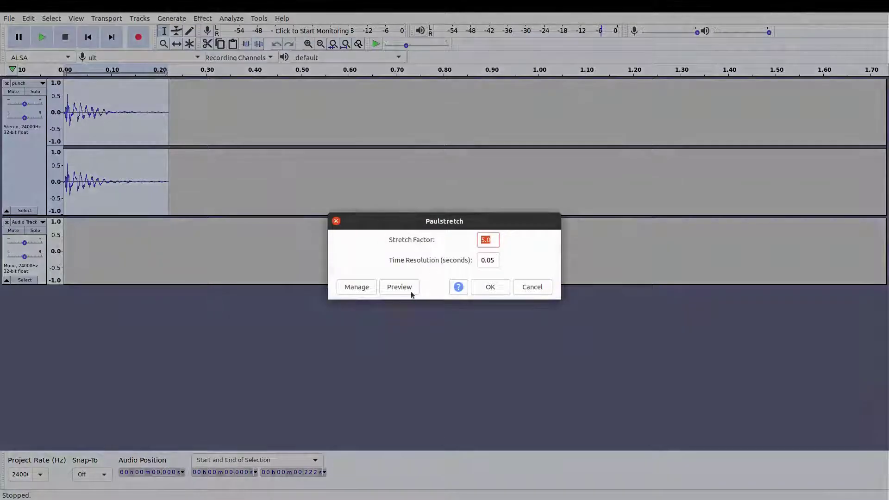
pyautogui.click(400, 291)
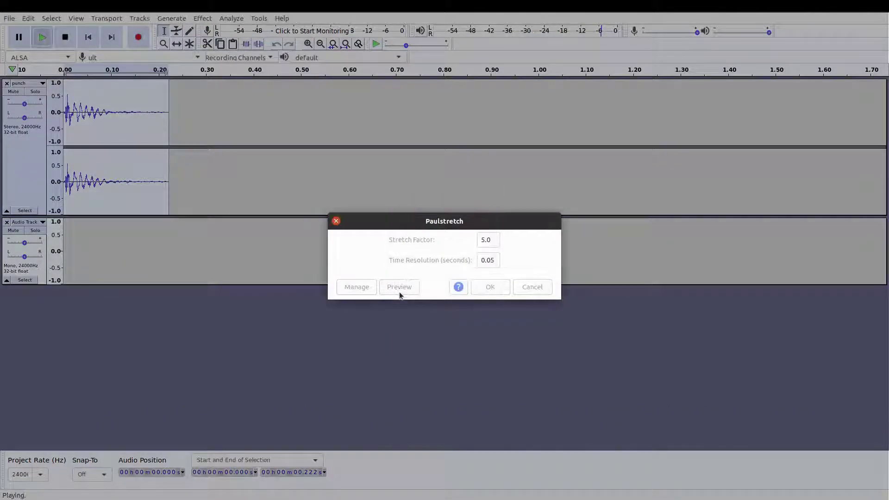
pyautogui.click(399, 290)
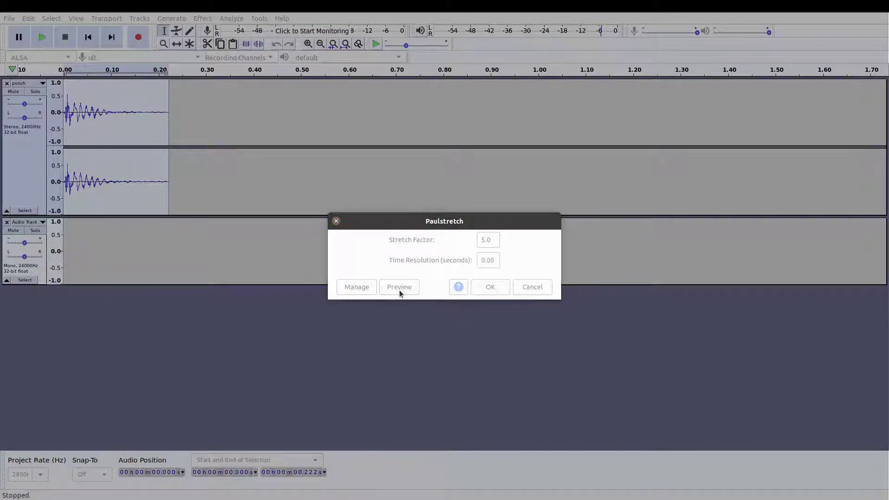
pyautogui.click(336, 221)
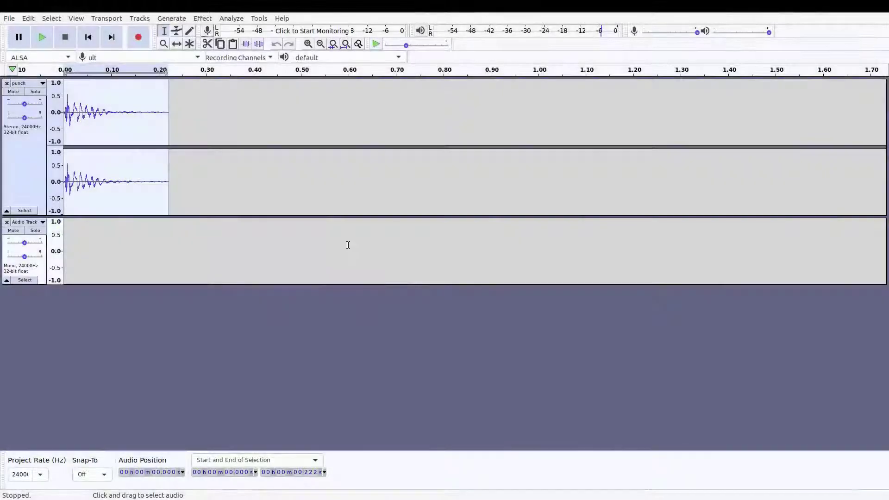
# Switch to the project whose short squishy_2 clip is followed by a second stereo track, and play it.
pyautogui.hotkey('alt', 'Tab')
pyautogui.hotkey('alt', 'Tab')
pyautogui.hotkey('alt', 'Tab')
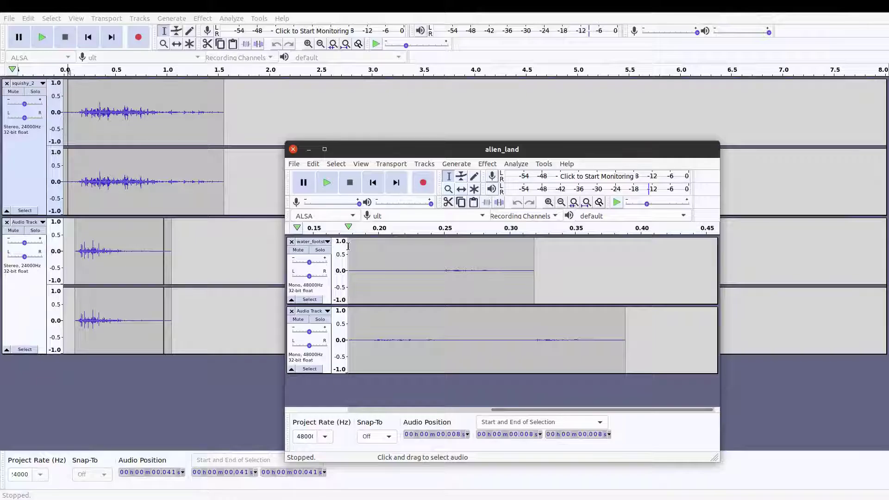
pyautogui.hotkey('alt', 'Tab')
pyautogui.hotkey('alt', 'Tab')
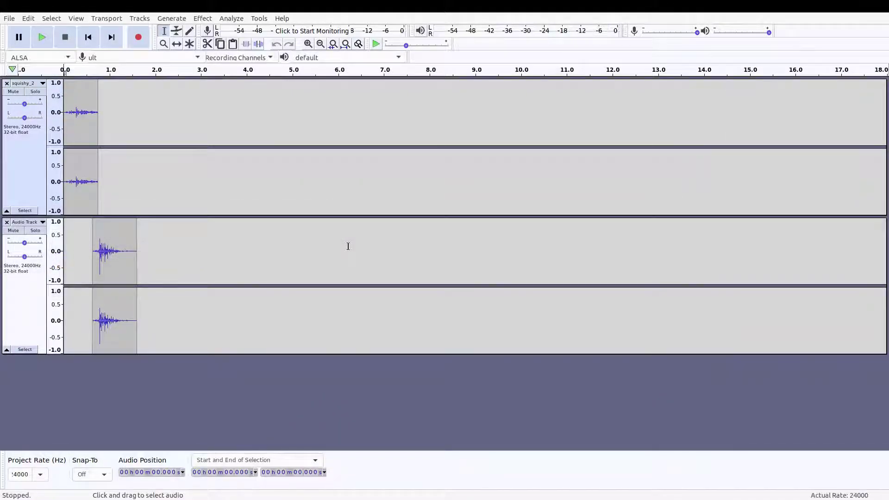
pyautogui.press('space')
pyautogui.hotkey('alt', 'Tab')
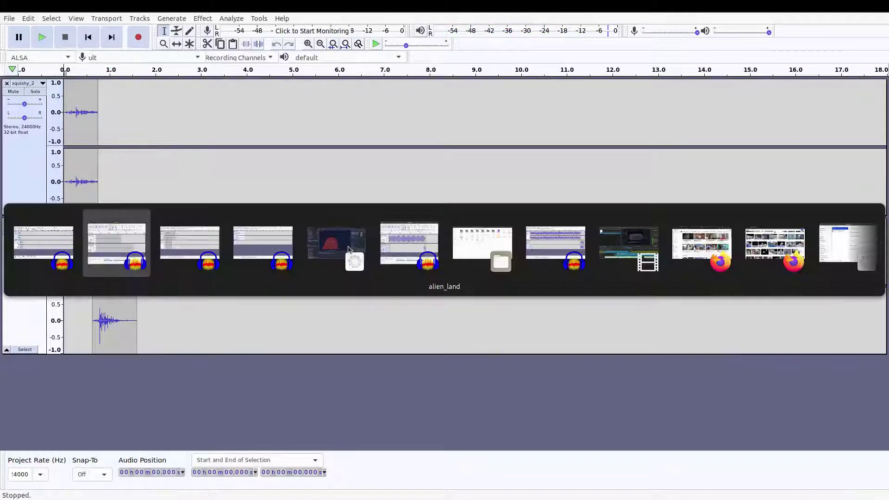
pyautogui.hotkey('alt', 'Tab')
pyautogui.hotkey('alt', 'Tab')
pyautogui.hotkey('alt', 'Tab')
pyautogui.hotkey('alt', 'Tab')
pyautogui.hotkey('alt', 'Tab')
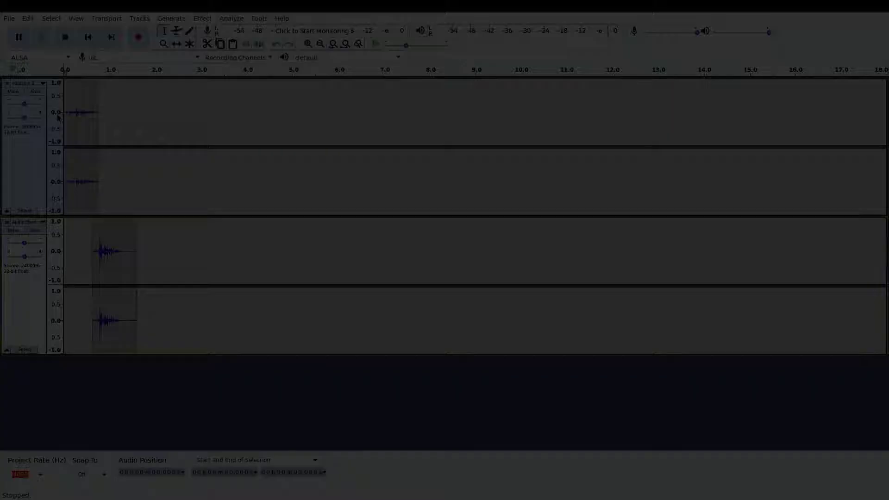
pyautogui.hotkey('alt', 'Tab')
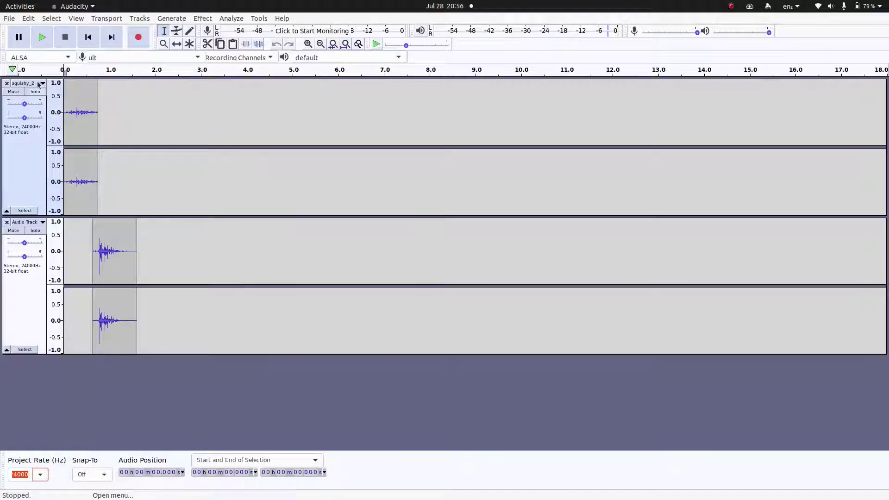
# Solo the squishy_2 track, play it on its own, and turn its solo off again.
pyautogui.click(35, 95)
pyautogui.press('space')
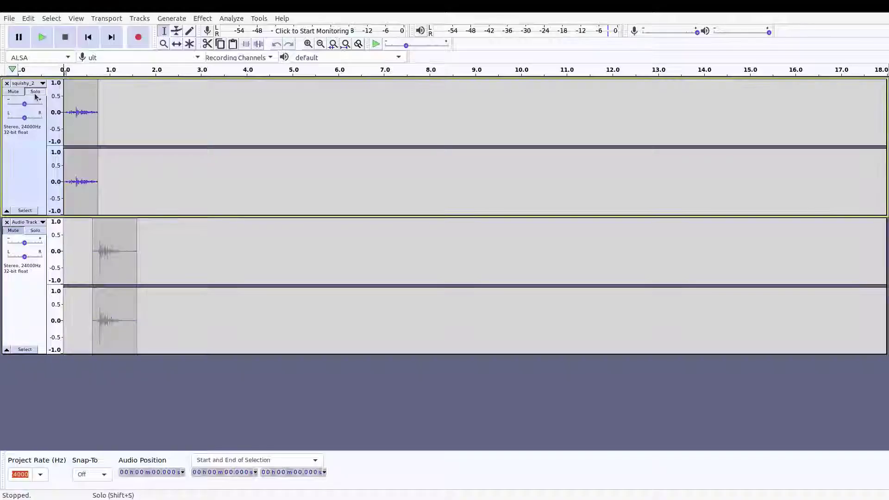
pyautogui.press('space')
pyautogui.click(36, 94)
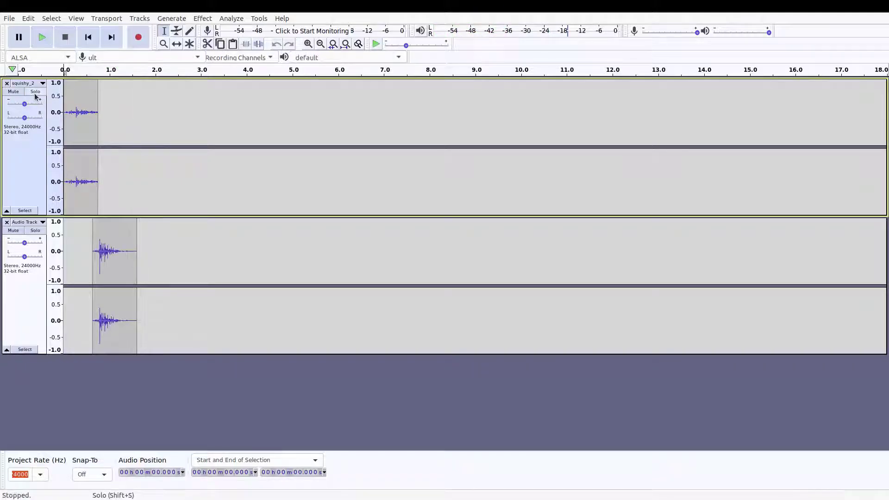
# Solo the second stereo track and listen to it on its own.
pyautogui.click(36, 230)
pyautogui.press('space')
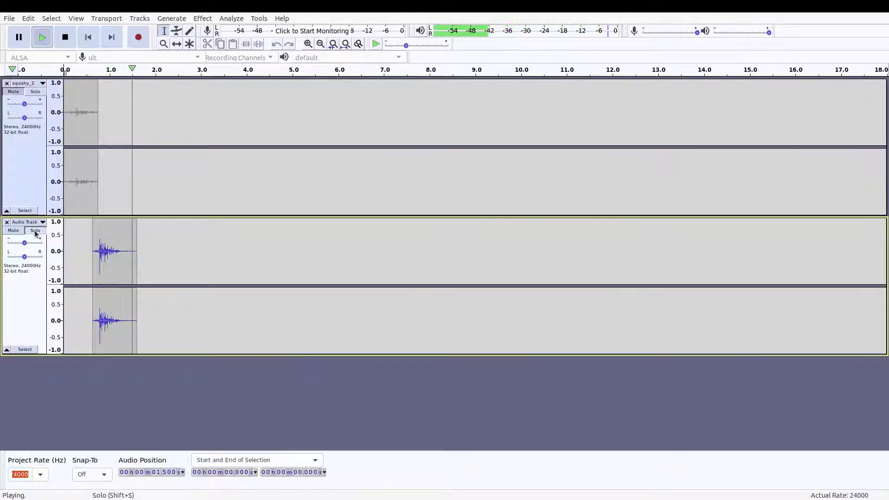
pyautogui.press('space')
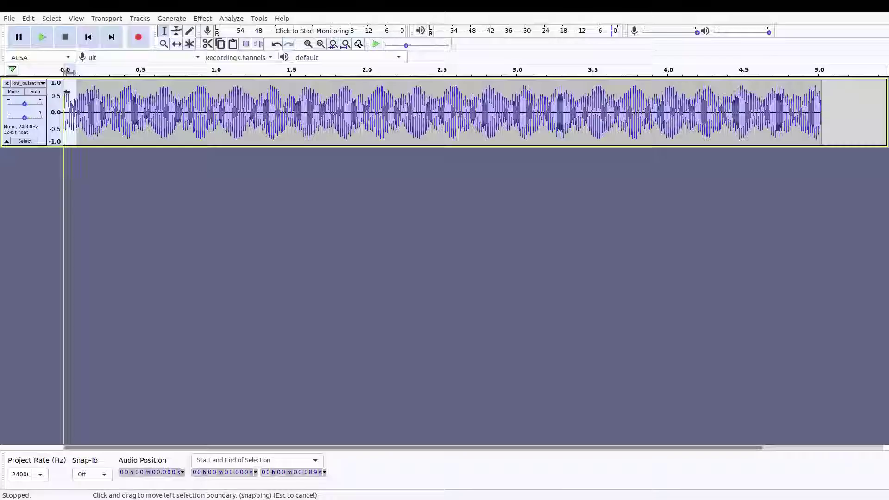
# Select about the first 0.037 s of the low-pulsating clip, and undo the last edit.
pyautogui.click(74, 94)
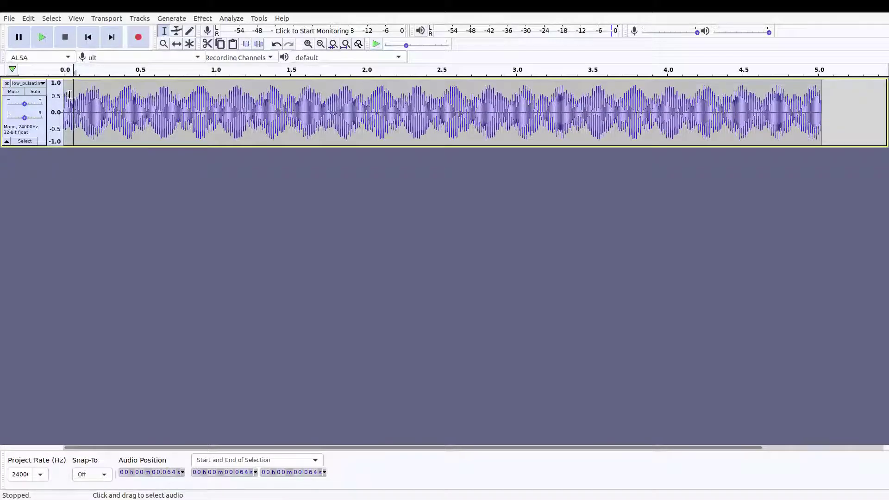
pyautogui.moveTo(69, 94); pyautogui.dragTo(64, 88)
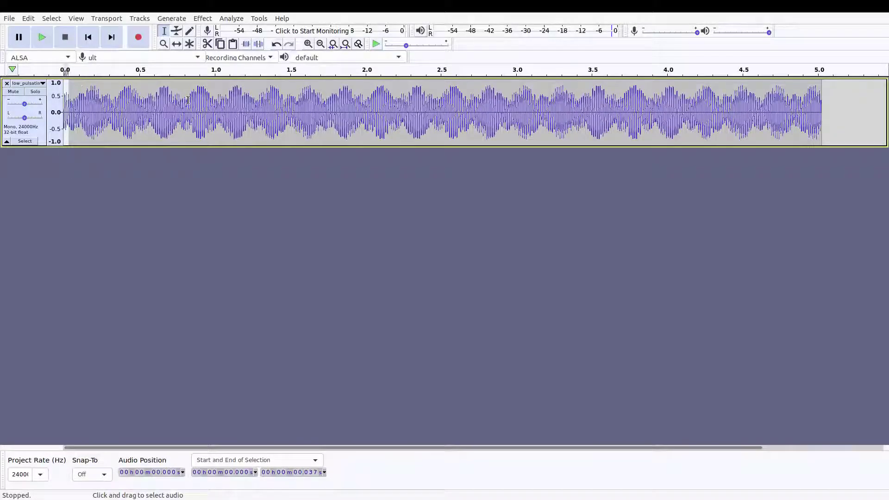
pyautogui.hotkey('ctrl', 'z')
# Loop playback of the 0.8-second low-pulsating clip from about 0.077 s to hear how it repeats.
pyautogui.click(76, 98)
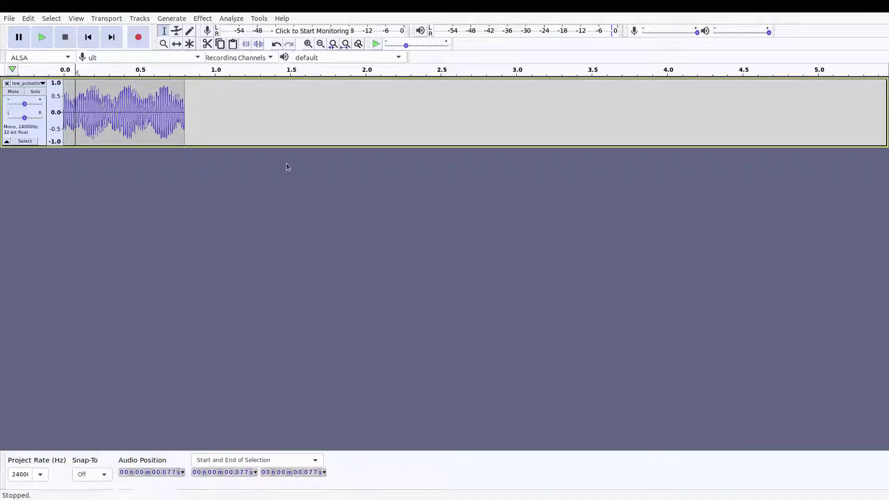
pyautogui.press('space')
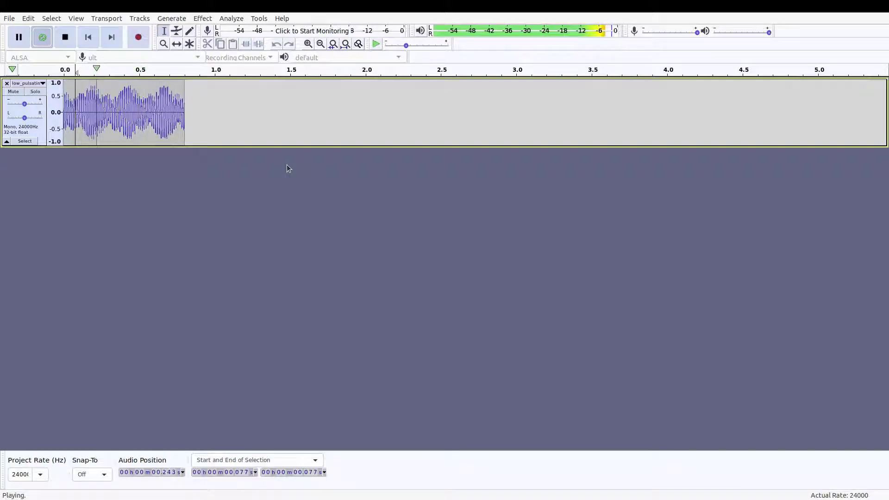
pyautogui.press('space')
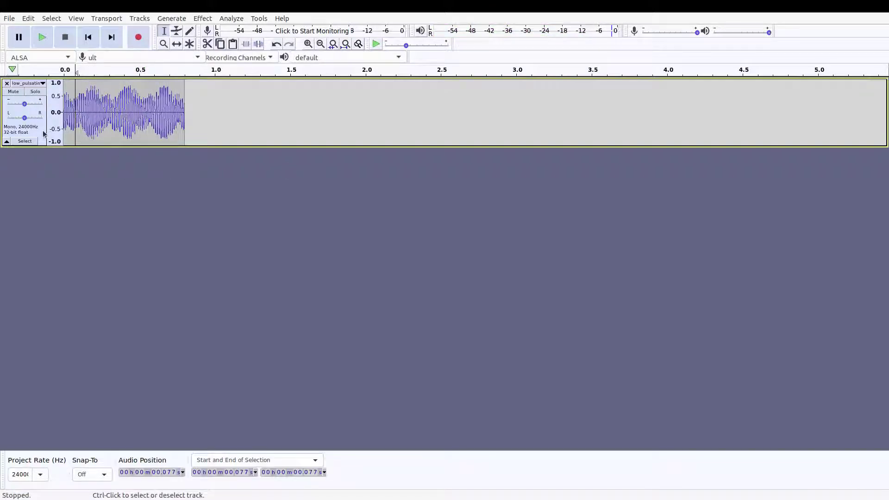
pyautogui.press('space')
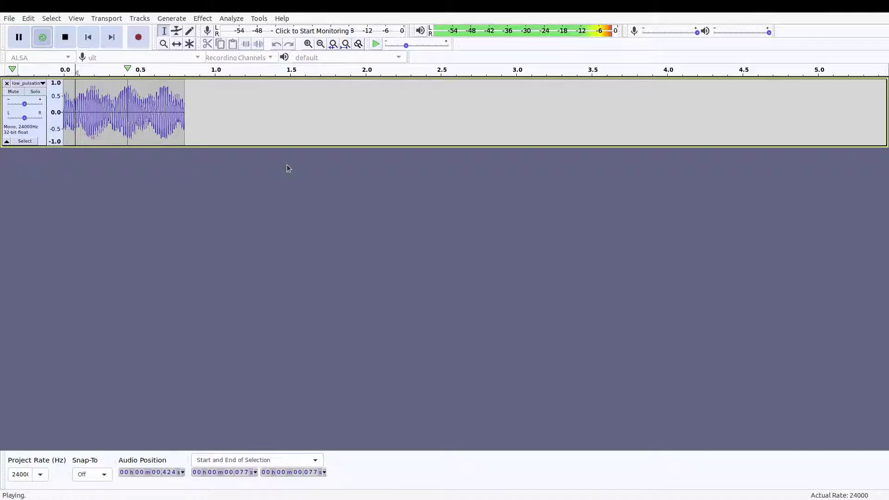
pyautogui.press('space')
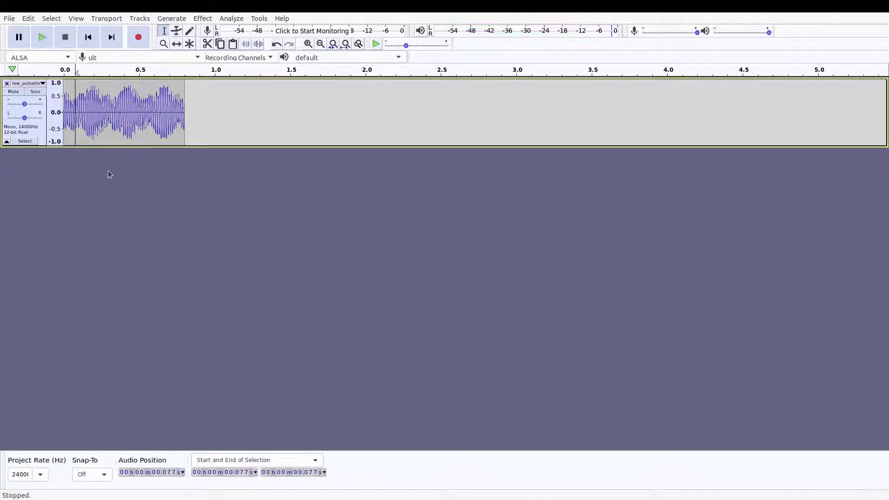
# Add a new mono track and paste the clip's cut opening section into it at about 0.605 s.
pyautogui.click(140, 19)
pyautogui.moveTo(157, 31)
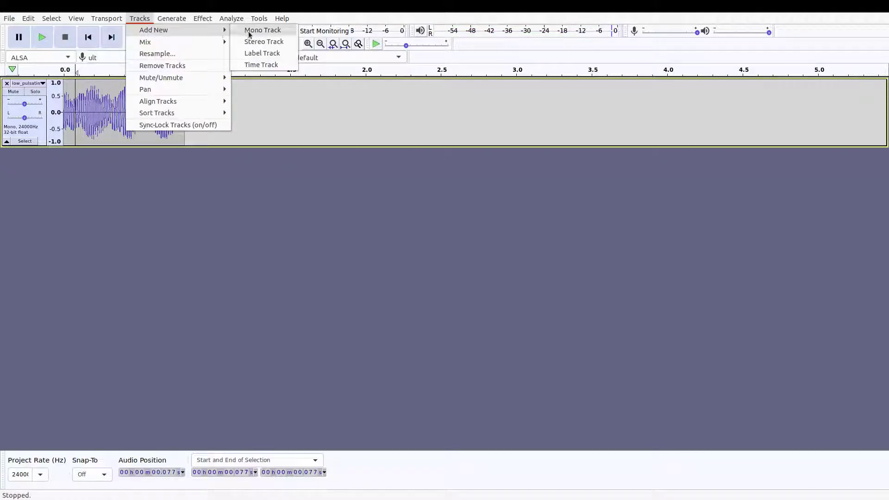
pyautogui.click(262, 31)
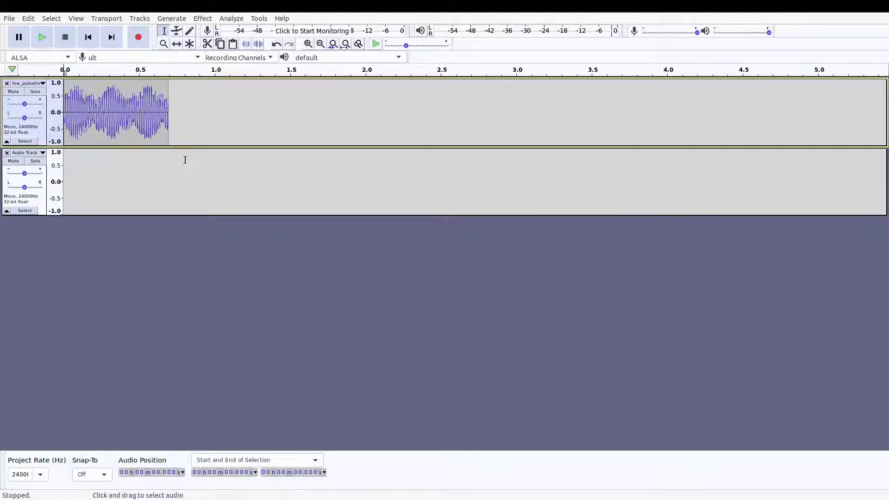
pyautogui.click(155, 163)
pyautogui.hotkey('ctrl', 'v')
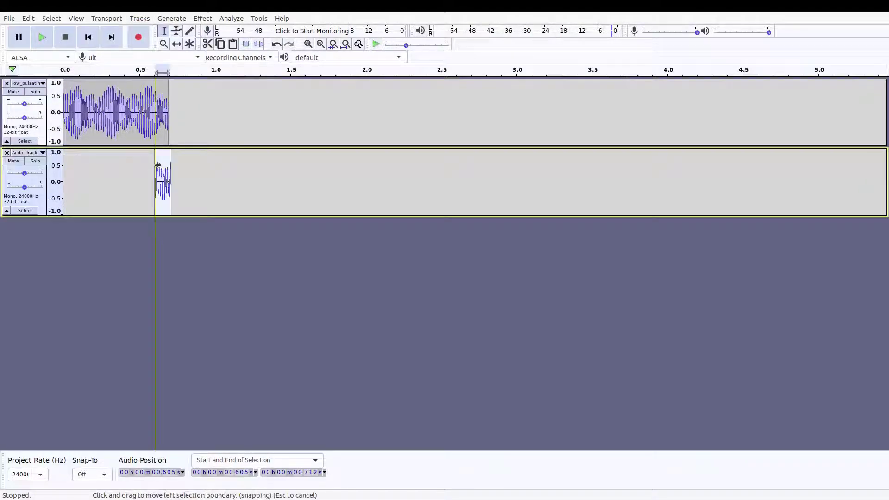
# Fade out the low-pulsating clip from 0.605 to 0.694 s and fade in the pasted section from 0.605 to 0.712 s.
pyautogui.moveTo(155, 111); pyautogui.dragTo(168, 111)
pyautogui.click(203, 18)
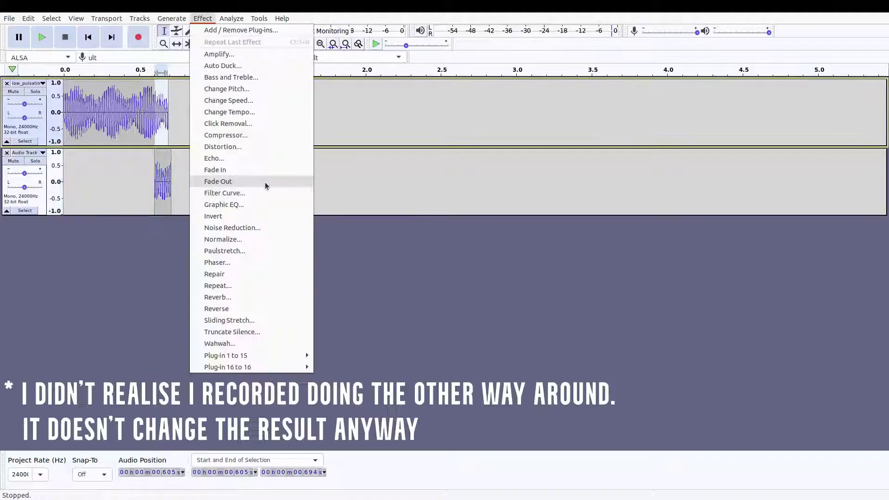
pyautogui.click(218, 181)
pyautogui.moveTo(155, 183); pyautogui.dragTo(170, 183)
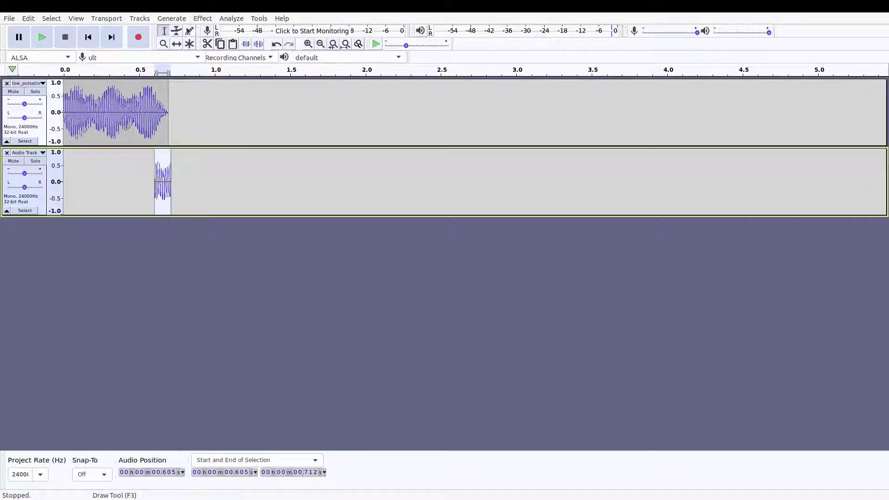
pyautogui.click(202, 18)
pyautogui.click(250, 170)
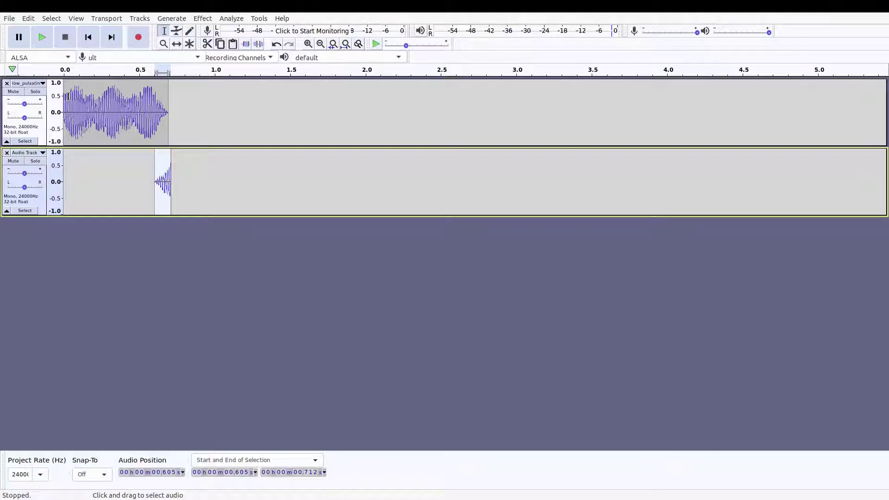
# Listen to the crossfade across the overlapping section, and play both tracks from about 0.046 s.
pyautogui.press('space')
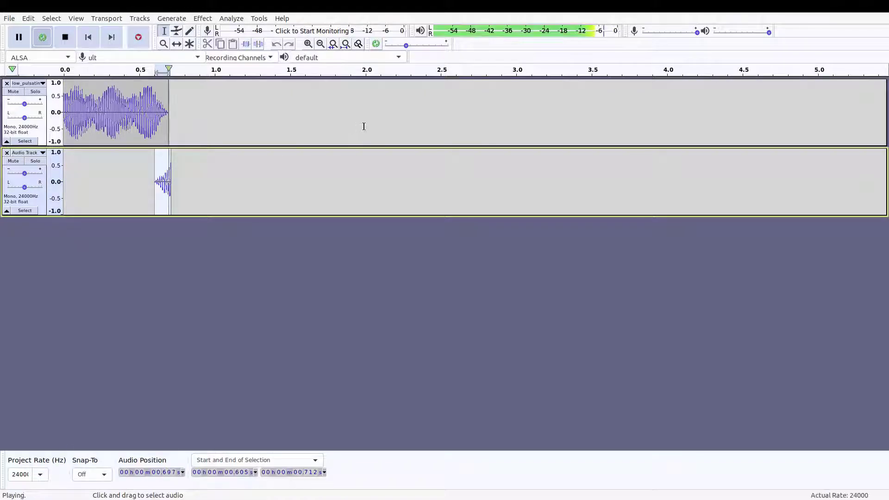
pyautogui.click(71, 111)
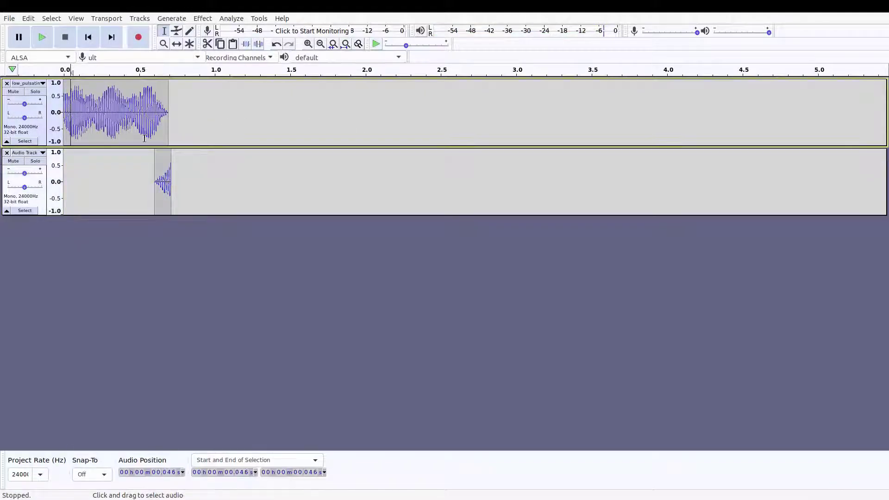
pyautogui.press('space')
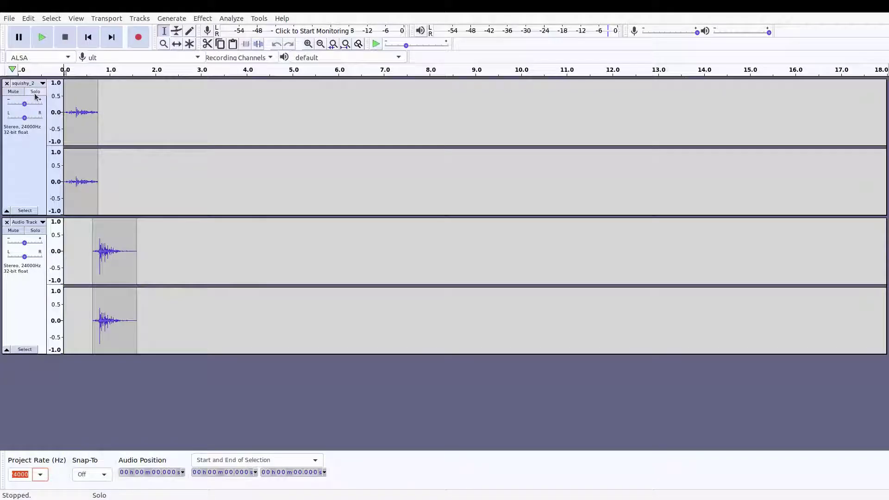
# Listen to the squishy_2 track and the second stereo track separately by soloing each.
pyautogui.click(35, 92)
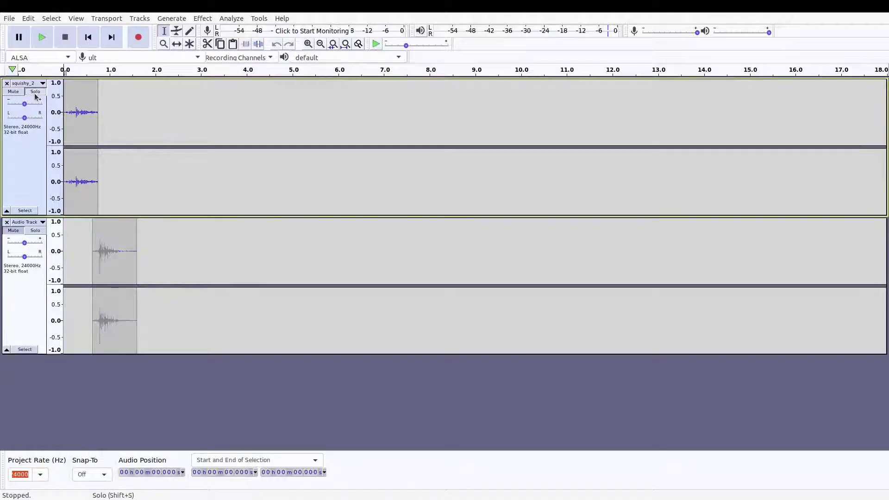
pyautogui.press('space')
pyautogui.click(35, 94)
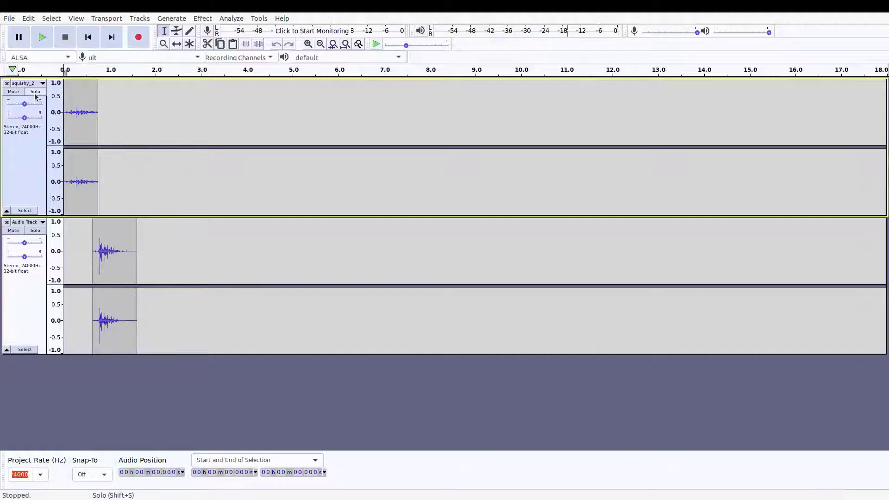
pyautogui.click(35, 232)
pyautogui.press('space')
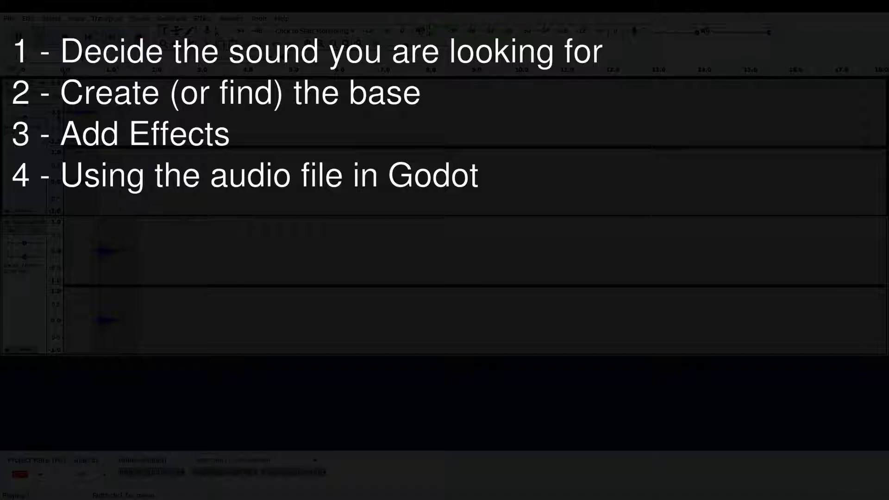
# Switch to Godot and turn on Loop in the import settings of door_openning.ogg.
pyautogui.hotkey('alt', 'Tab')
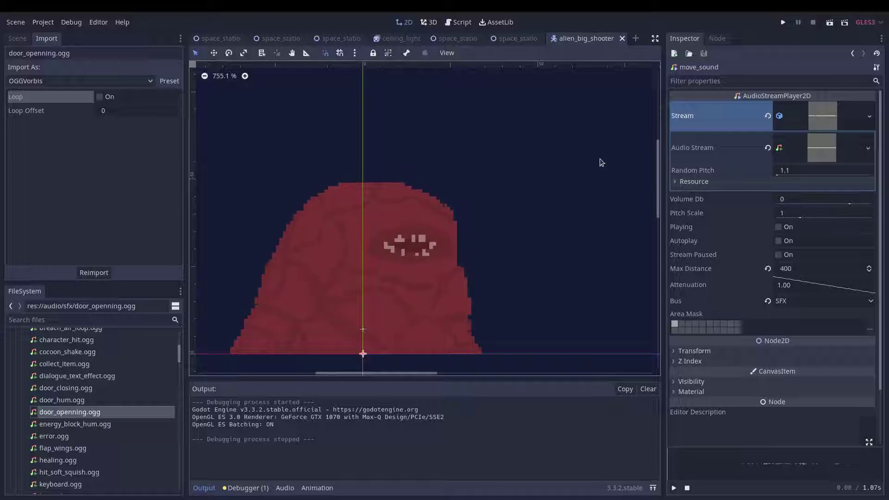
pyautogui.click(109, 97)
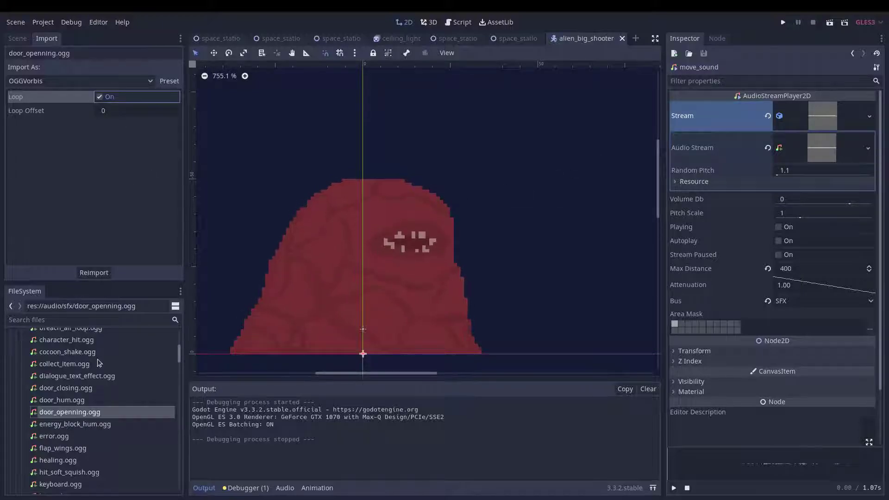
# Look through the import settings of door_closing.ogg, door_hum.ogg, collect_item.ogg and cocoon_shake.ogg.
pyautogui.click(89, 389)
pyautogui.click(83, 401)
pyautogui.click(87, 364)
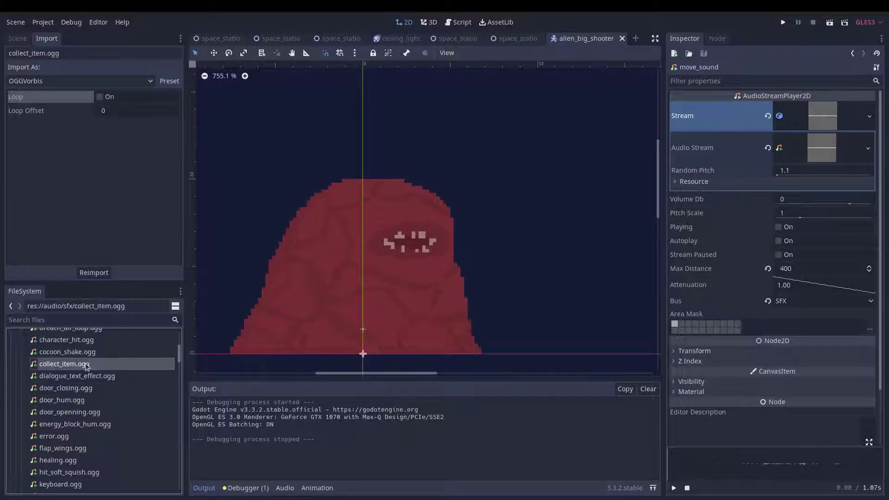
pyautogui.click(84, 353)
pyautogui.click(82, 390)
pyautogui.click(77, 402)
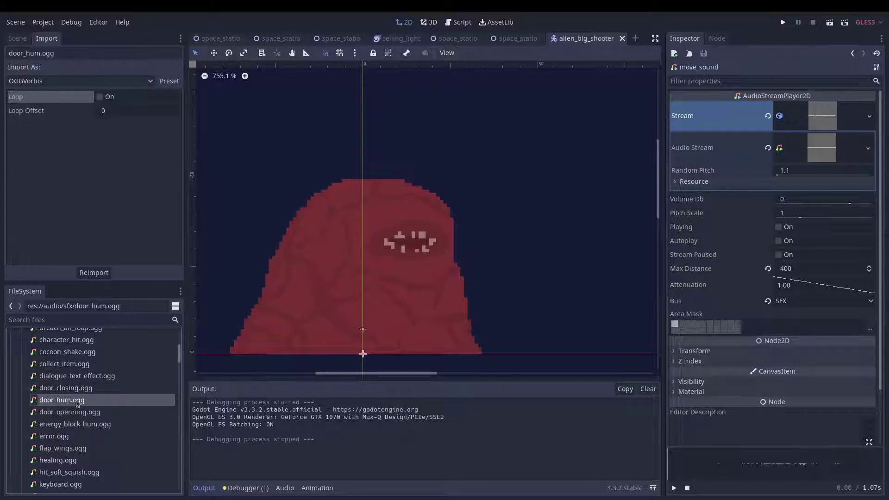
# Turn off Loop for door_closing.ogg and reimport it, and view the import preset options for OGGVorbis files.
pyautogui.click(71, 391)
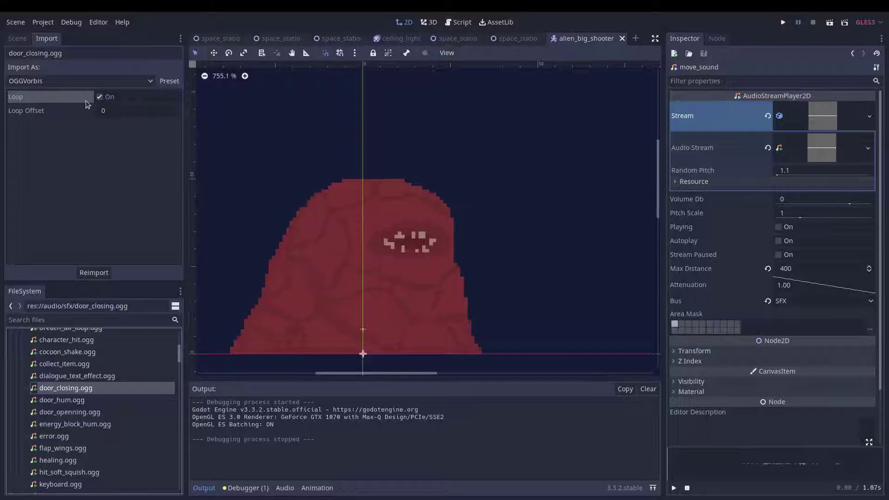
pyautogui.click(100, 98)
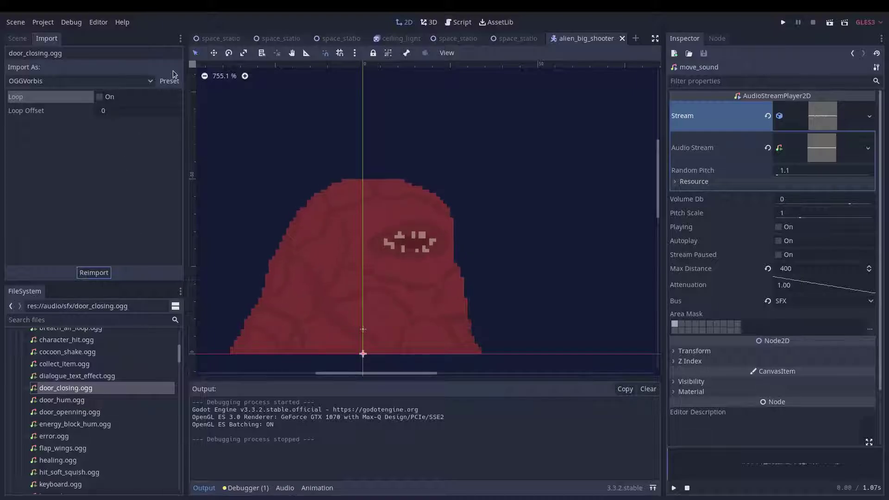
pyautogui.click(169, 82)
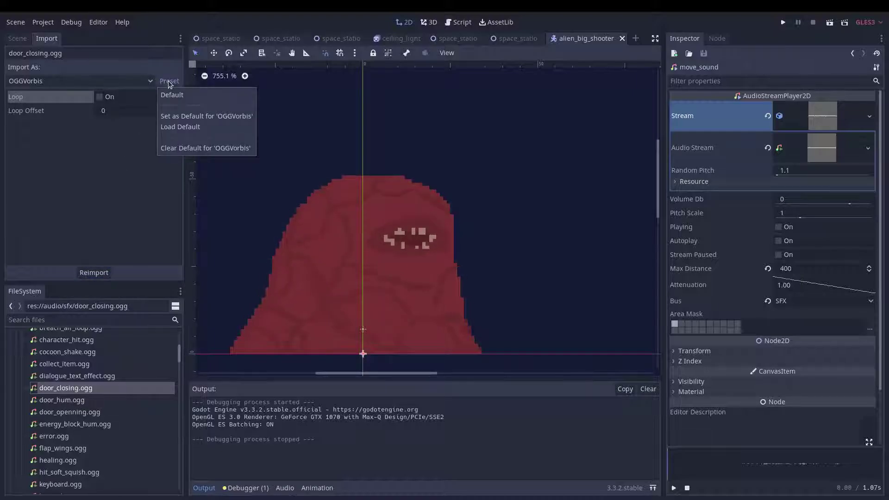
pyautogui.click(218, 123)
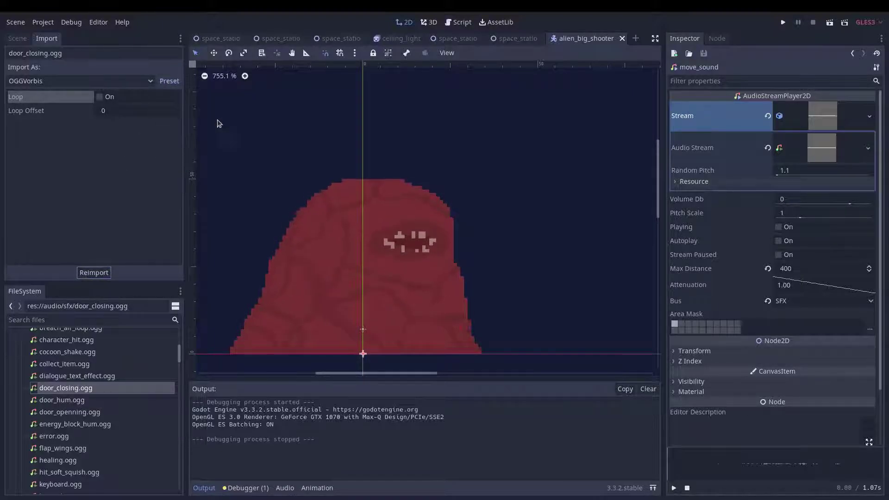
# Add an AudioStreamPlayer node under the root node of the alien_big_shooter scene.
pyautogui.click(18, 38)
pyautogui.click(50, 68)
pyautogui.hotkey('ctrl', 'a')
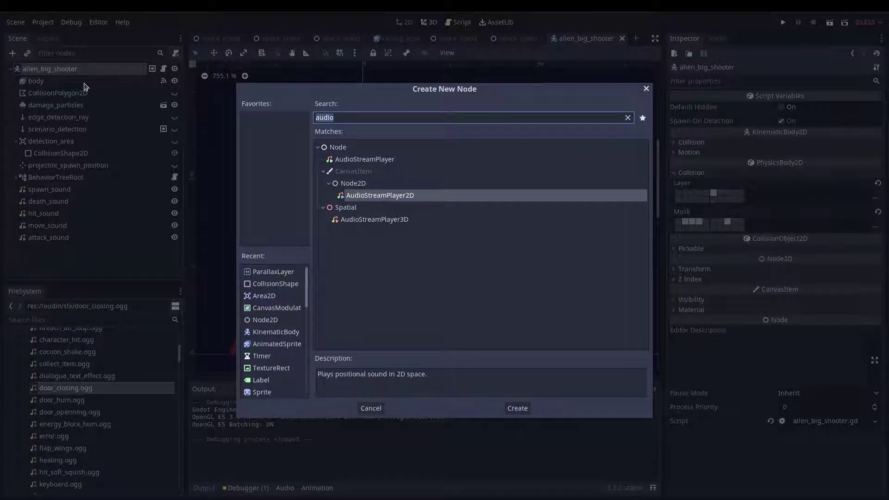
pyautogui.click(351, 160)
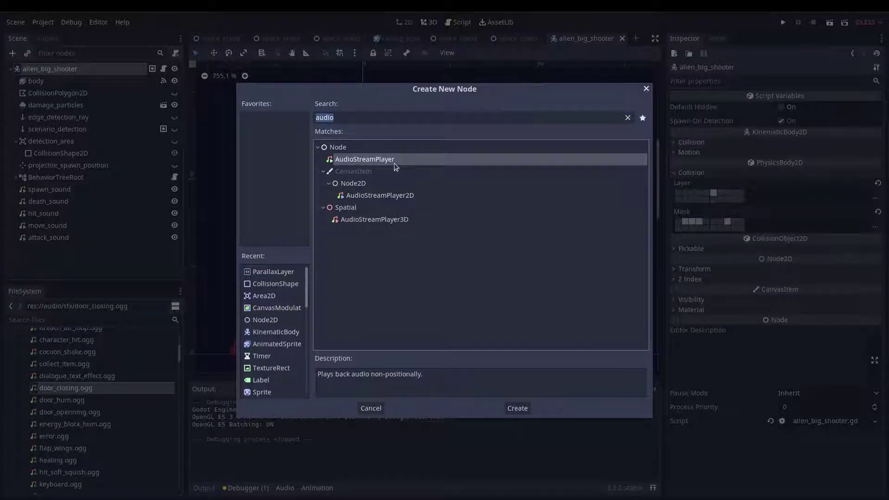
pyautogui.click(518, 408)
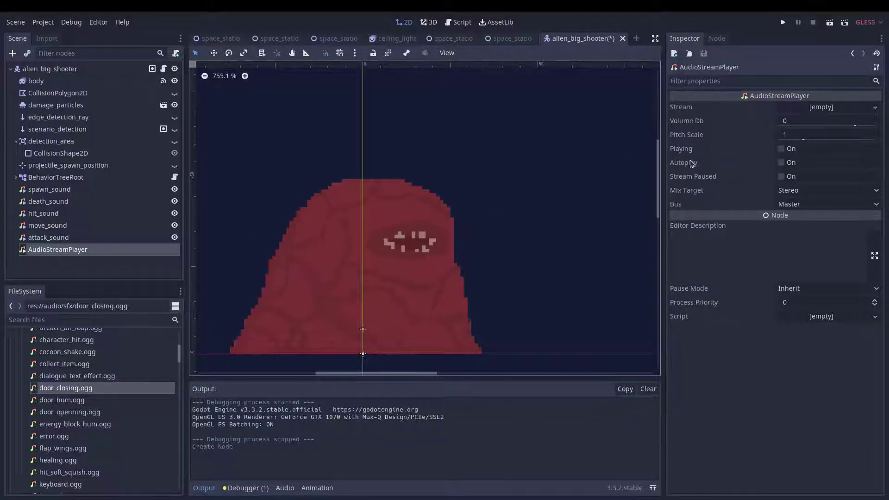
# Add an AudioStreamPlayer2D node to the alien_big_shooter scene.
pyautogui.hotkey('ctrl', 'a')
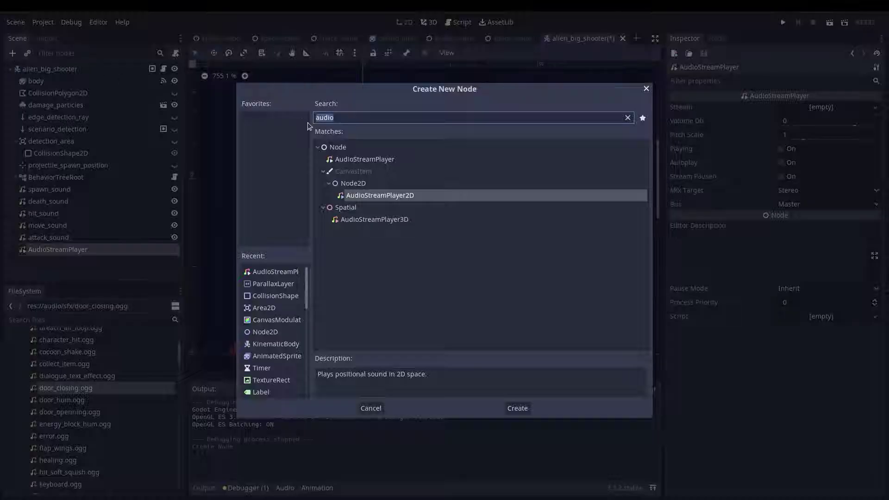
pyautogui.click(393, 220)
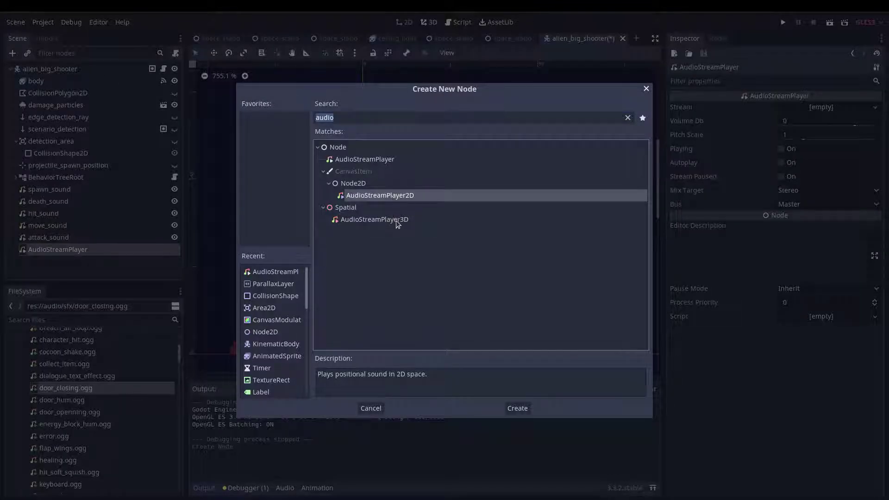
pyautogui.click(522, 405)
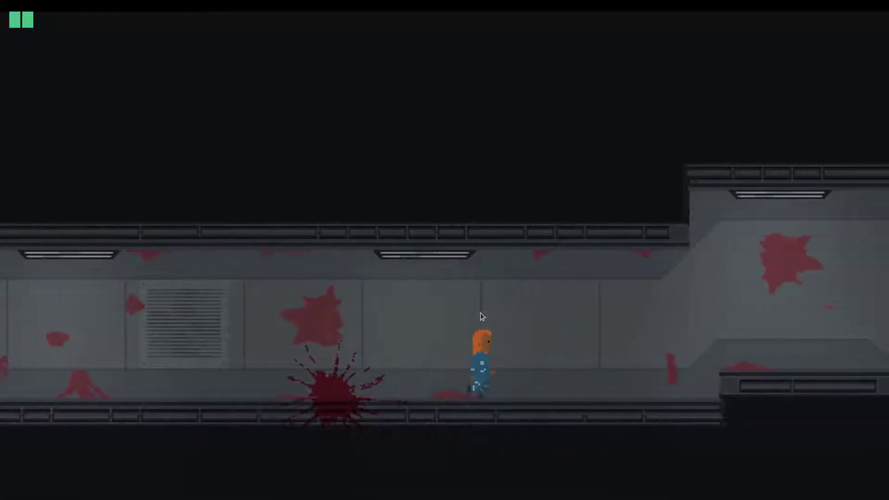
pyautogui.press('Left')
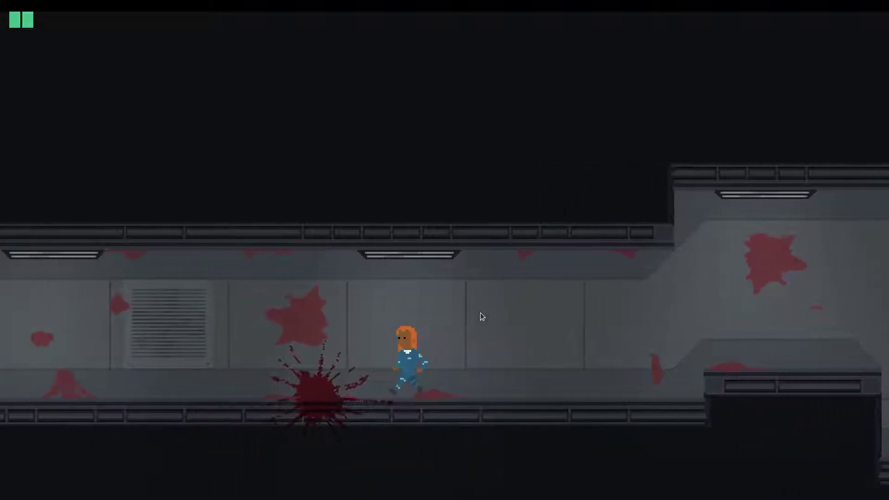
pyautogui.press('Right')
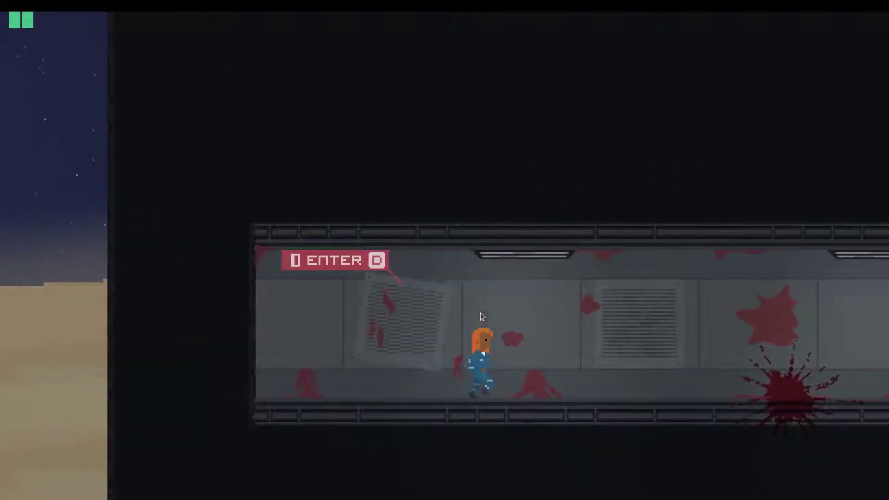
pyautogui.press('Right')
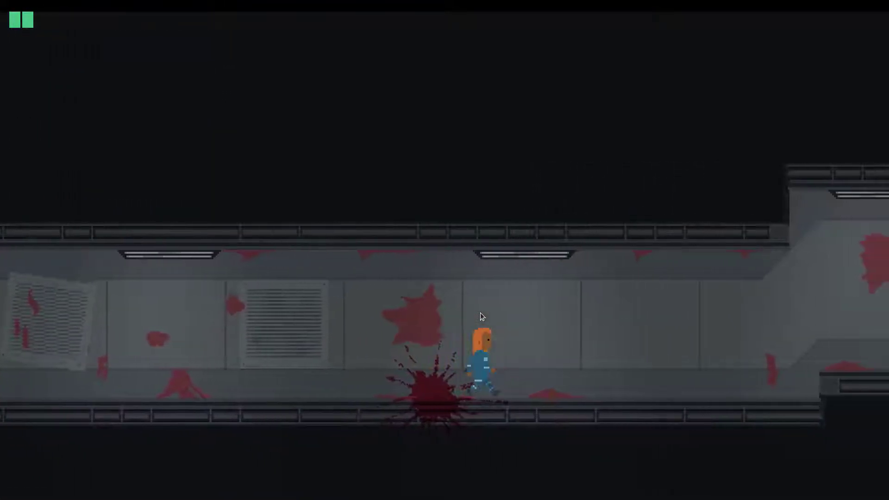
pyautogui.press('Right')
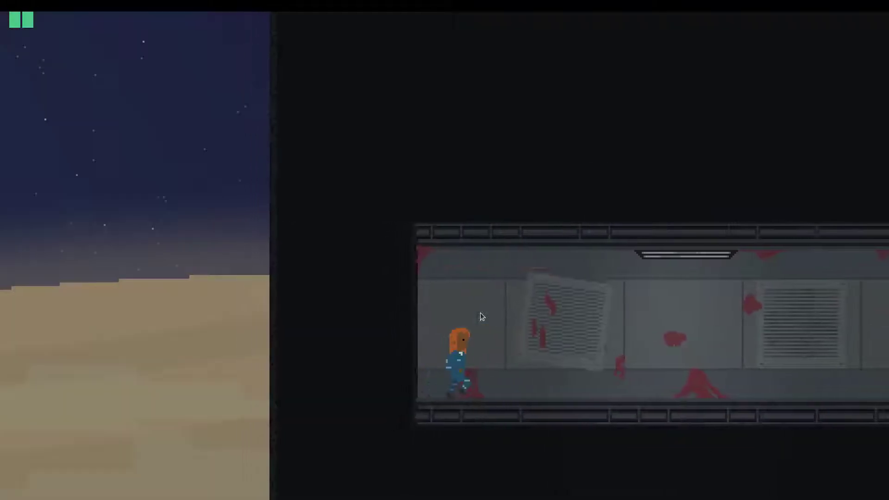
pyautogui.press('Right')
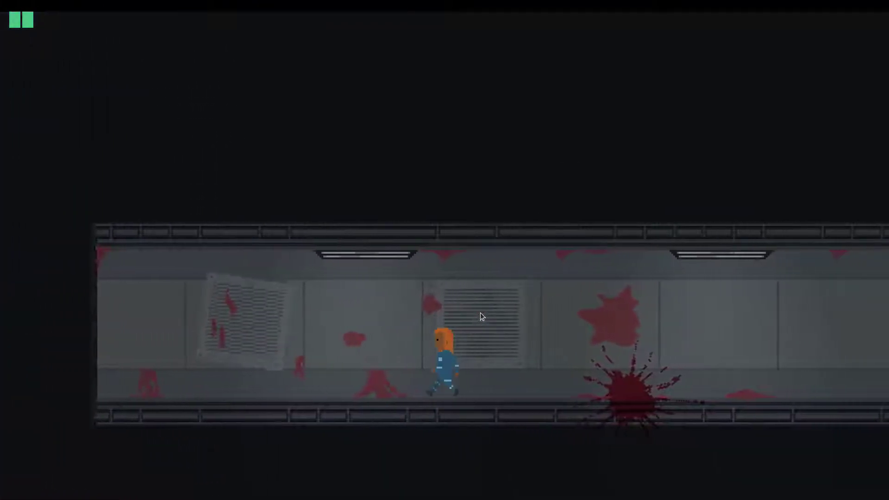
pyautogui.press('Left')
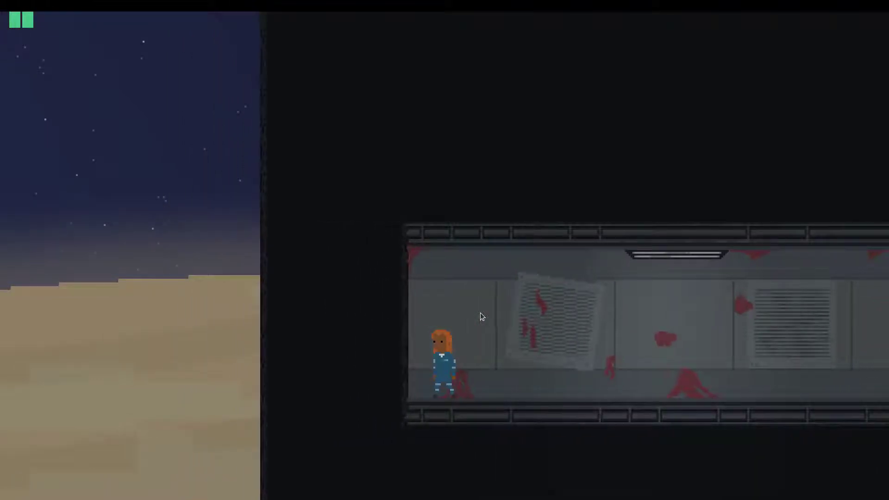
pyautogui.press('Right')
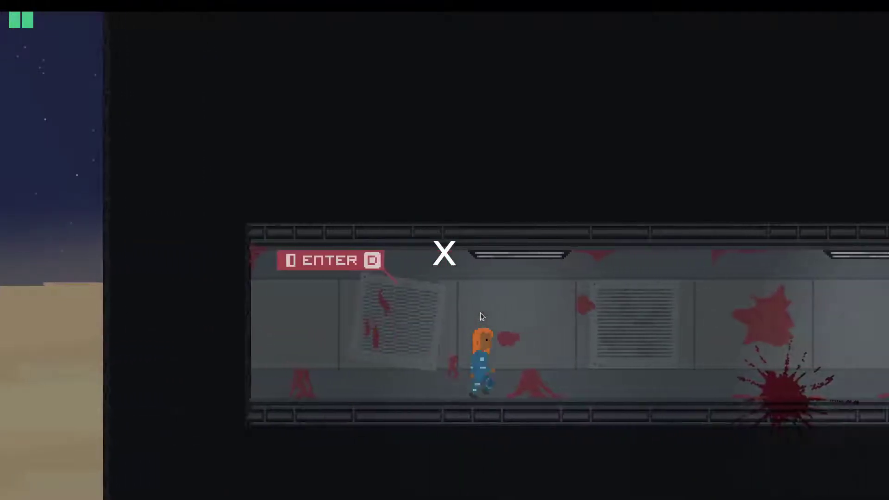
pyautogui.press('Left')
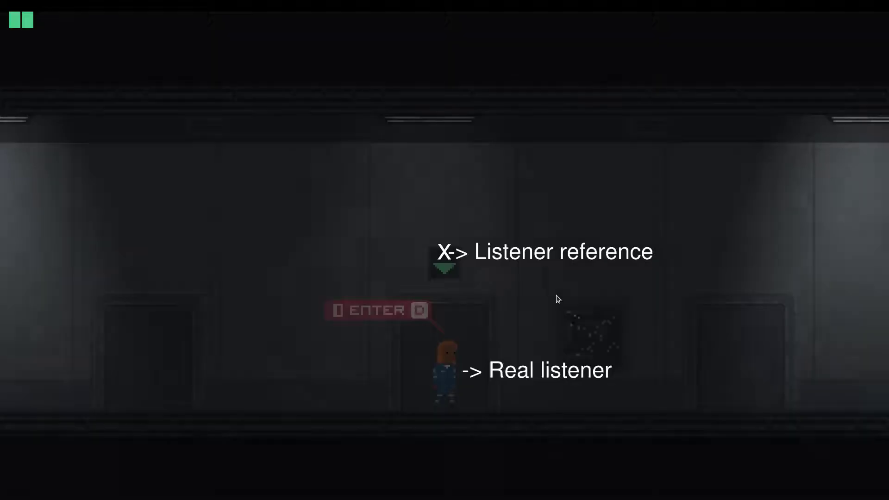
pyautogui.press('Right')
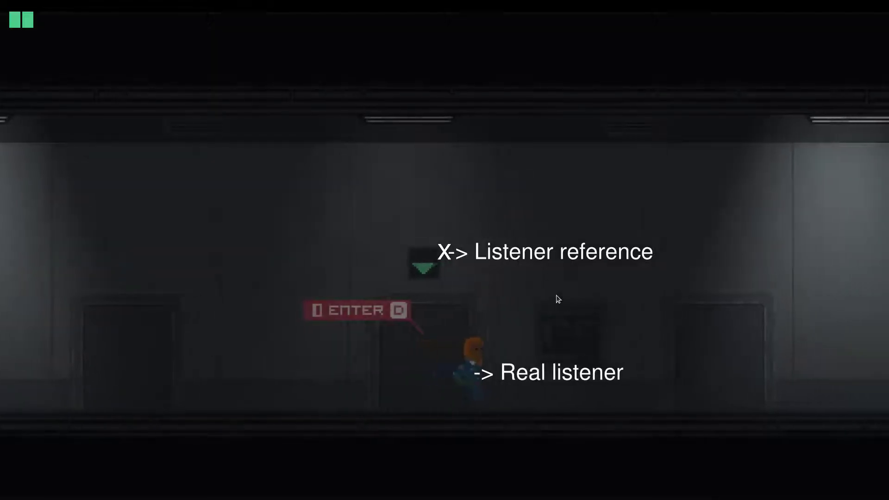
pyautogui.press('Right')
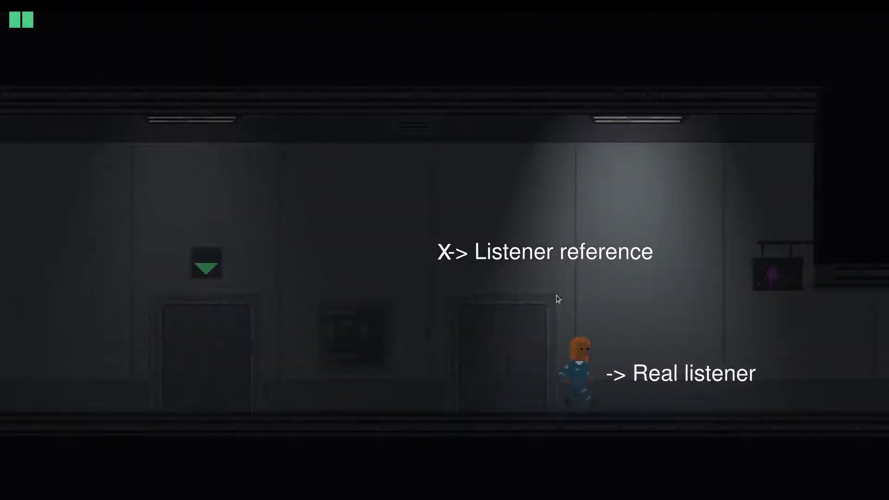
pyautogui.press('Right')
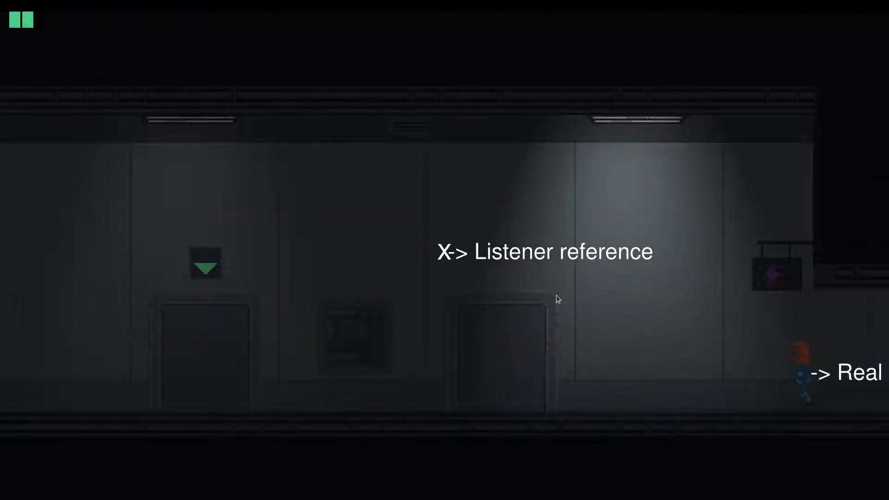
pyautogui.press('Left')
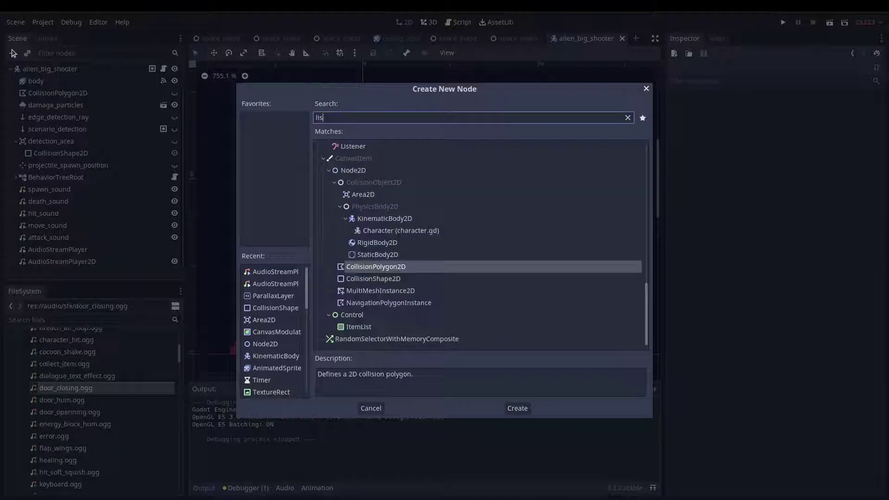
# Look up the Listener node type without creating it, and read the Add Listener2D pull request on GitHub.
pyautogui.write('stener')
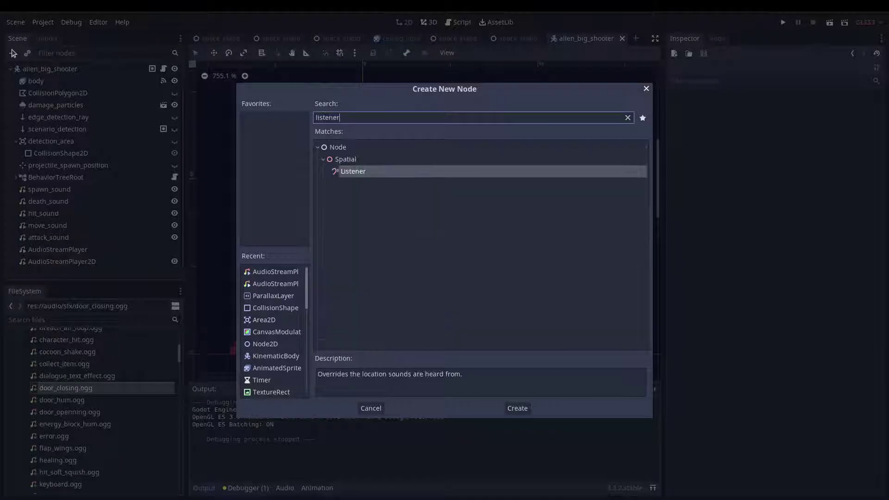
pyautogui.click(349, 171)
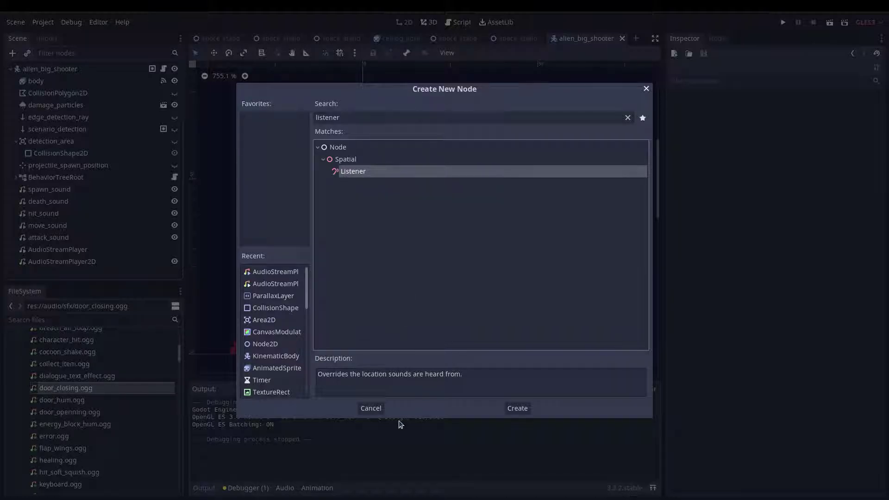
pyautogui.click(370, 409)
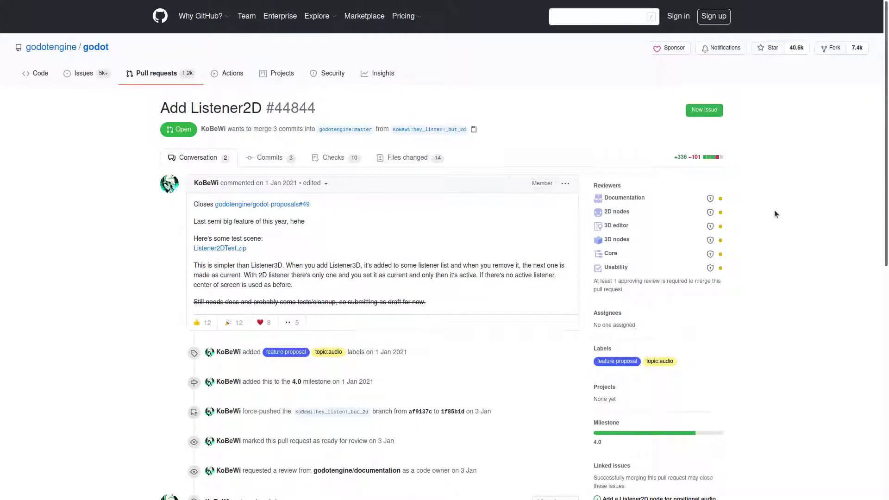
pyautogui.scroll(-2, 774, 209)
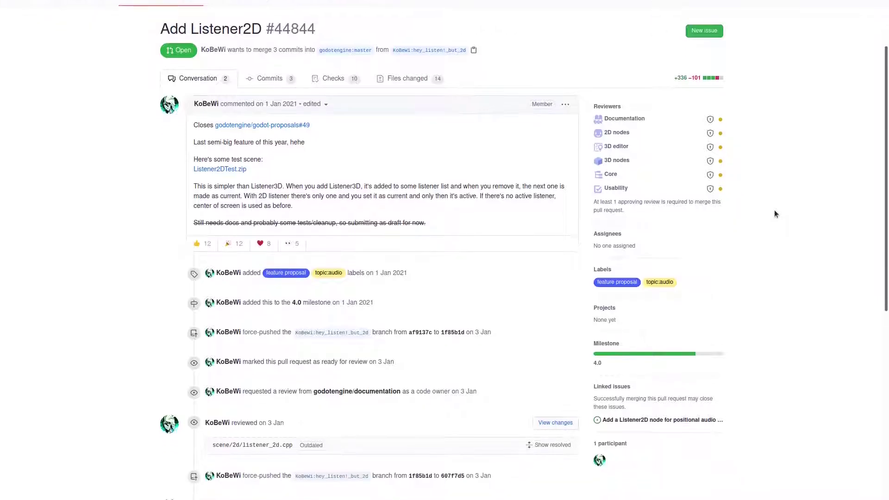
pyautogui.moveTo(374, 276); pyautogui.dragTo(317, 276)
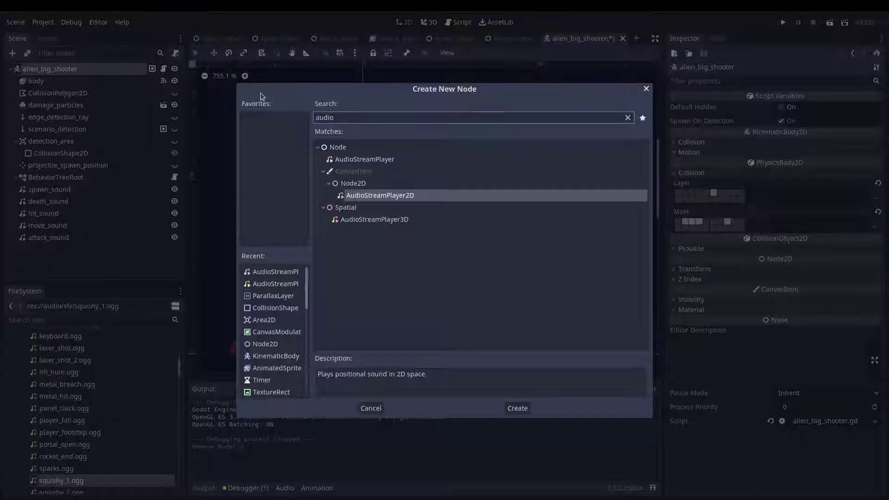
# Add an AudioStreamPlayer2D node to the alien_big_shooter scene with squishy_1.ogg as its stream, and preview its playback.
pyautogui.doubleClick(398, 196)
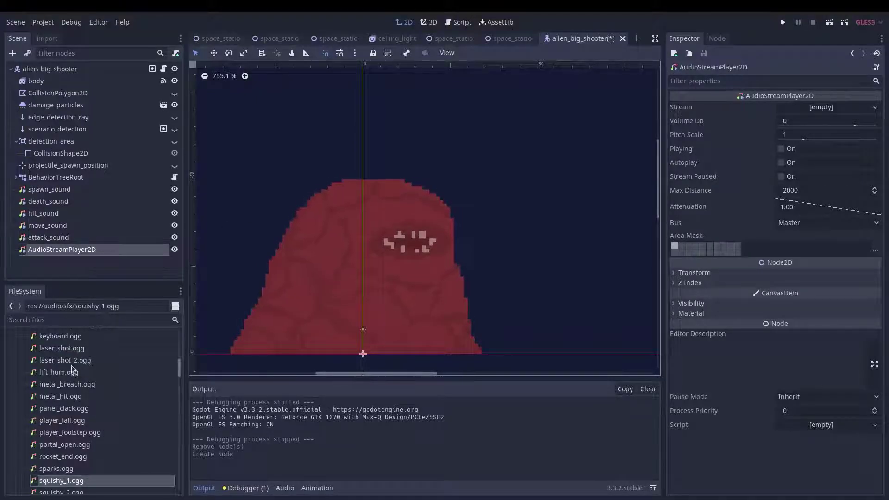
pyautogui.moveTo(59, 484); pyautogui.dragTo(815, 118)
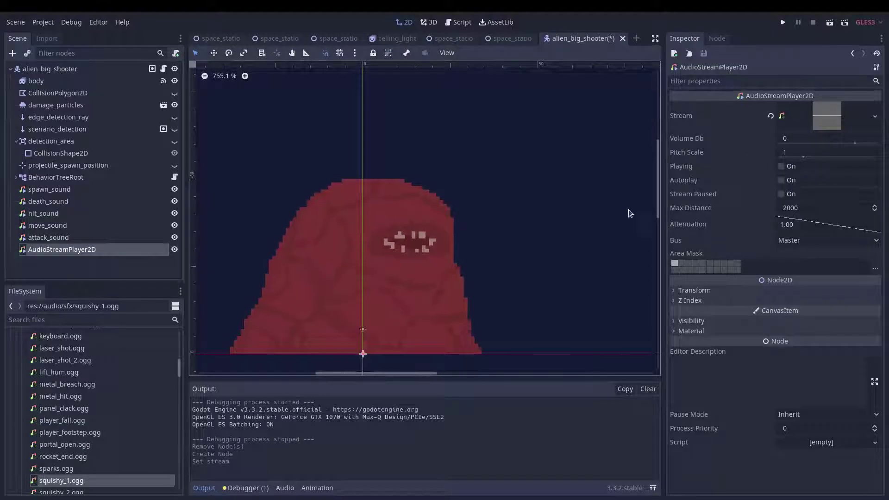
pyautogui.click(782, 166)
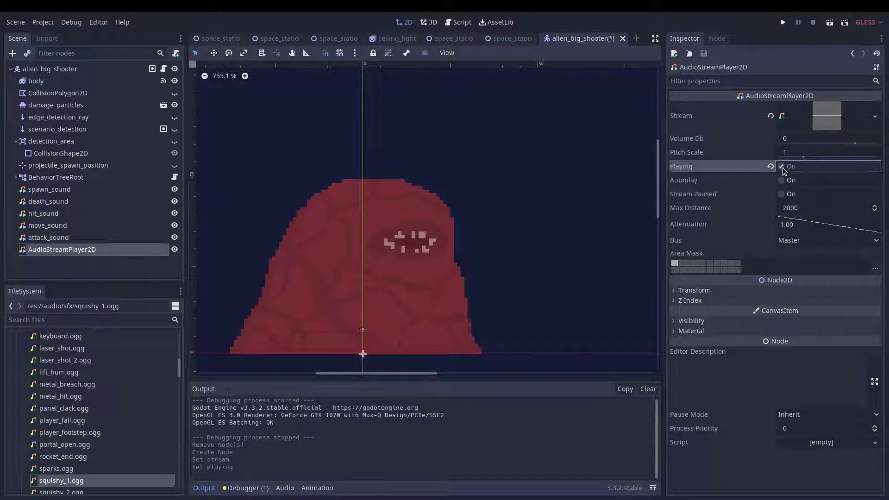
pyautogui.click(782, 167)
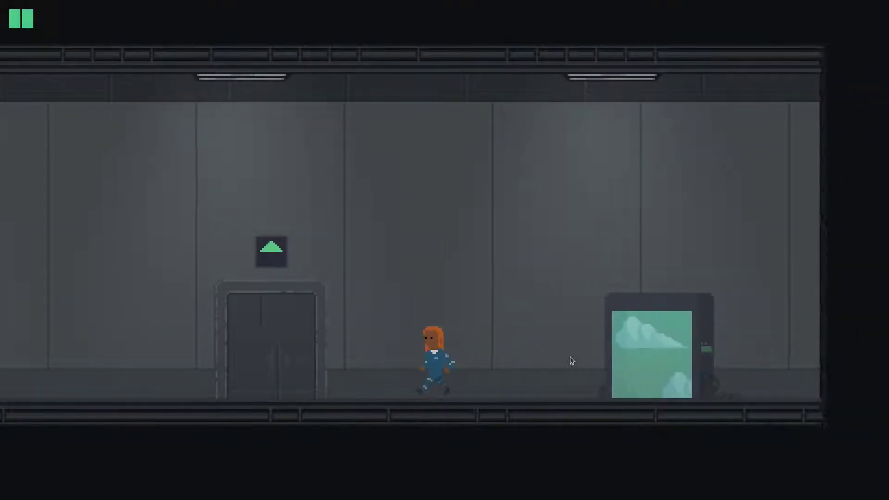
# Walk the character back and forth along the corridor in the running game to listen to the footstep sound.
pyautogui.press('Left')
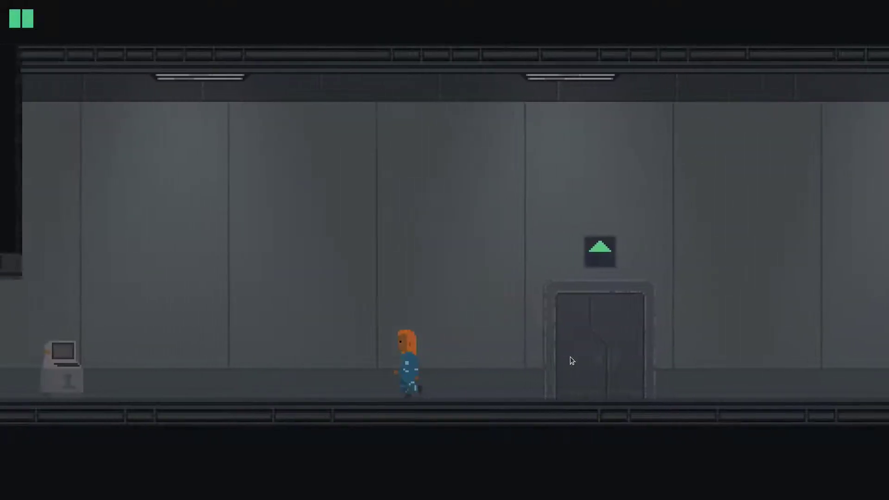
pyautogui.press('Right')
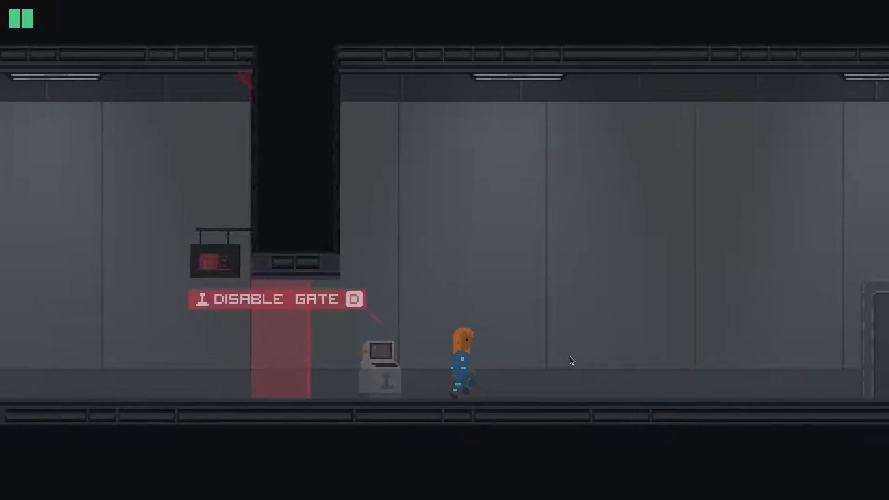
pyautogui.press('Right')
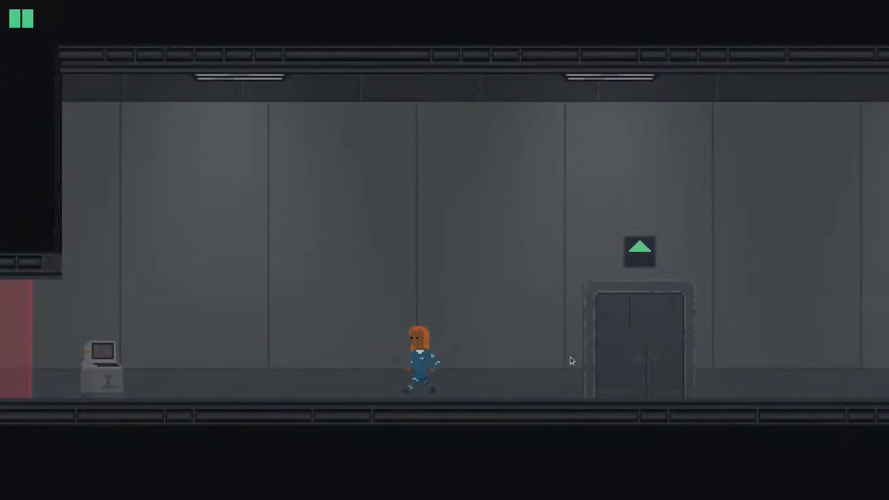
pyautogui.press('Left')
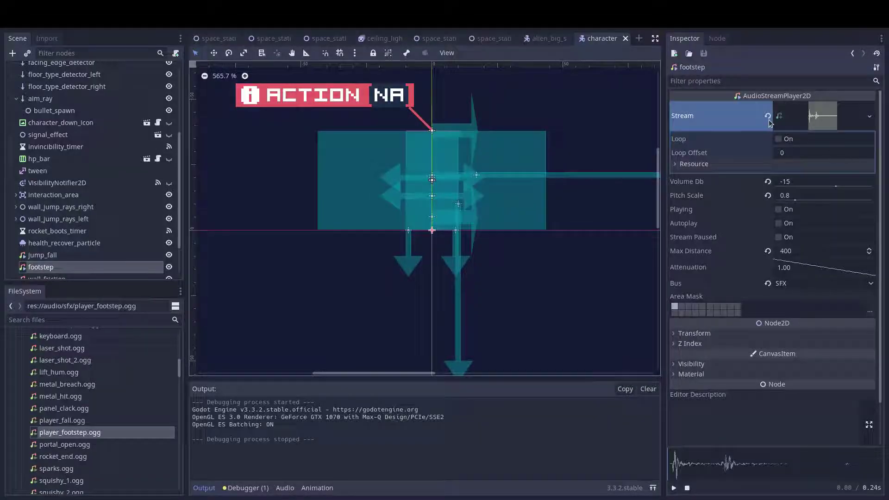
# Replace the footstep node's stream with a new AudioStreamRandomPitch that uses player_footstep.ogg and a random pitch of 1.2.
pyautogui.click(768, 116)
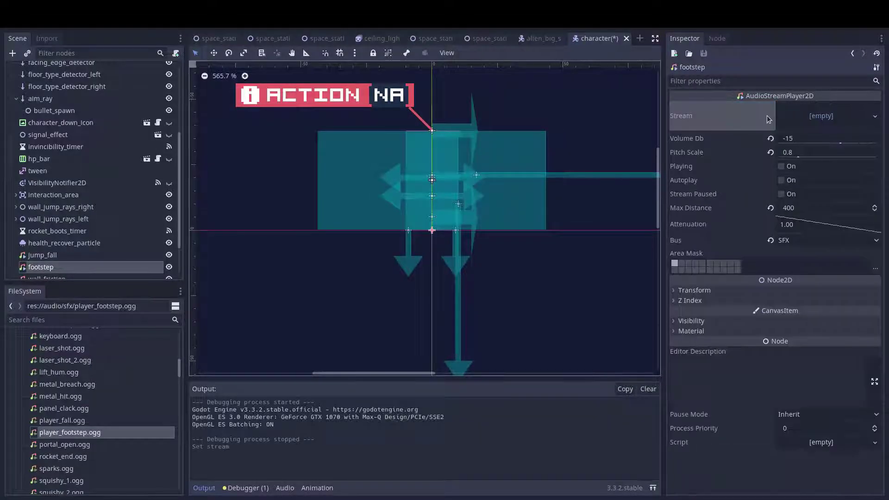
pyautogui.click(872, 114)
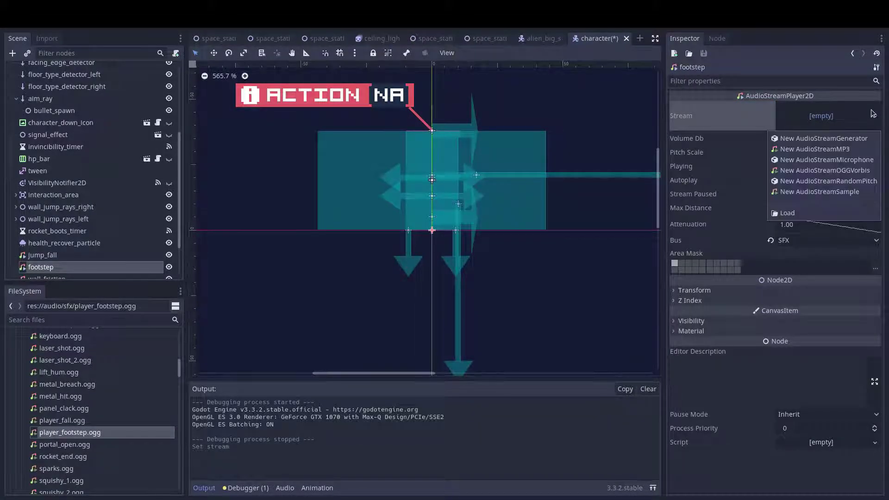
pyautogui.click(819, 181)
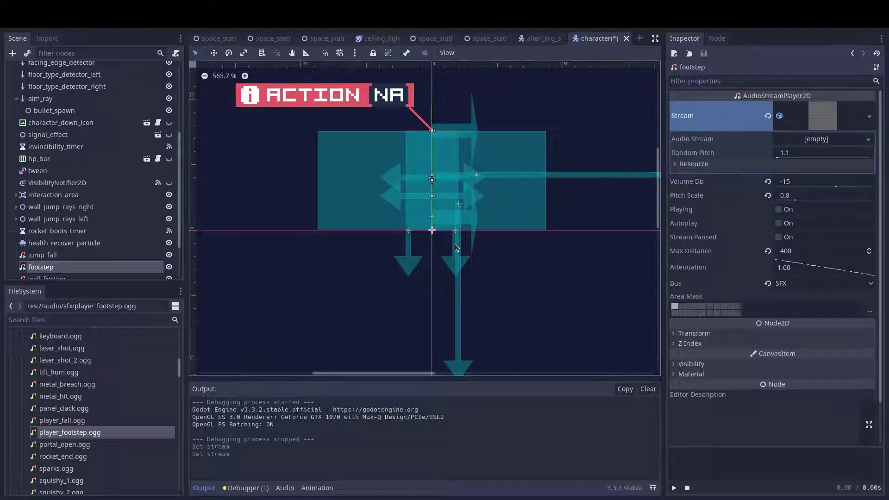
pyautogui.moveTo(84, 433); pyautogui.dragTo(514, 281)
pyautogui.moveTo(815, 145); pyautogui.dragTo(814, 144)
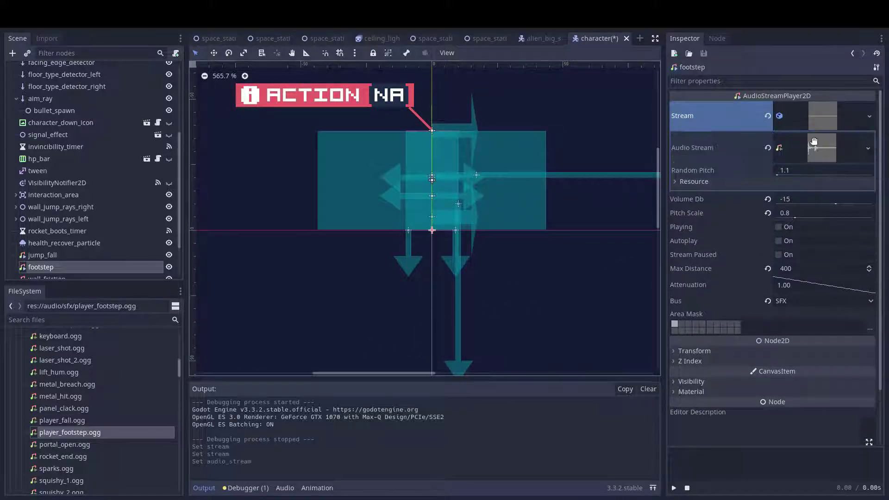
pyautogui.click(791, 172)
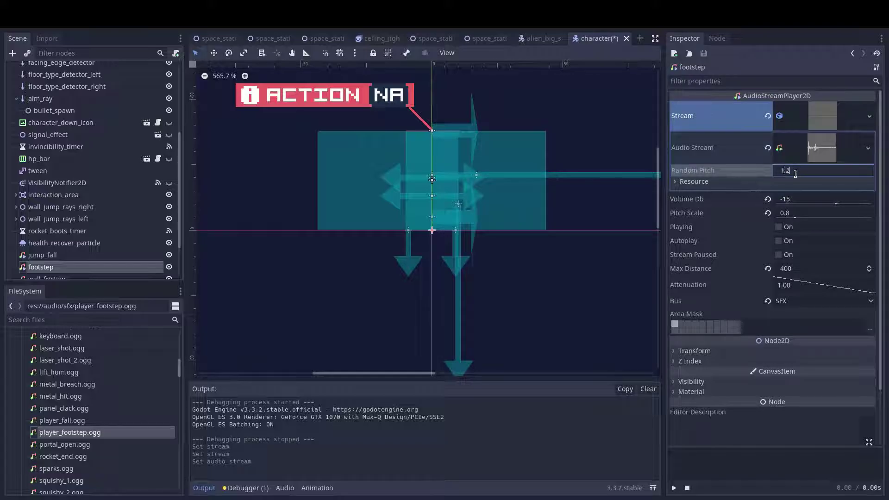
pyautogui.write('1.2')
# Run the game and walk the character in both directions to test the footsteps with randomized pitch.
pyautogui.press('F5')
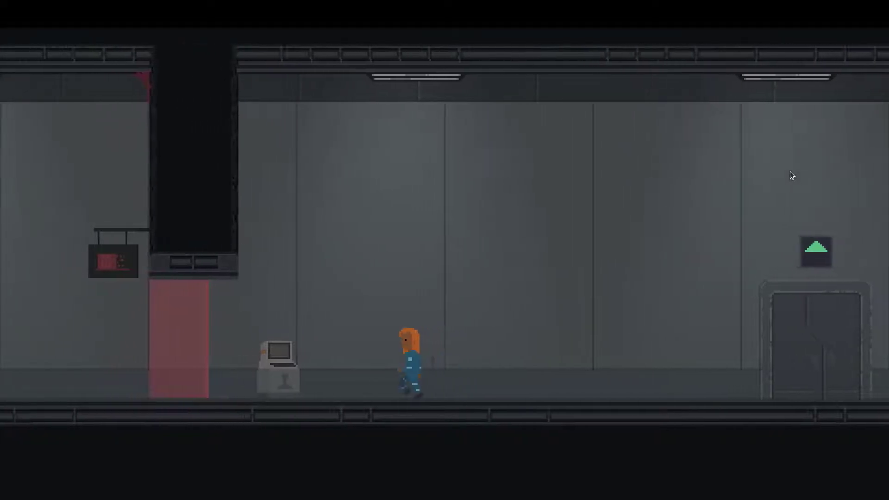
pyautogui.press('Right')
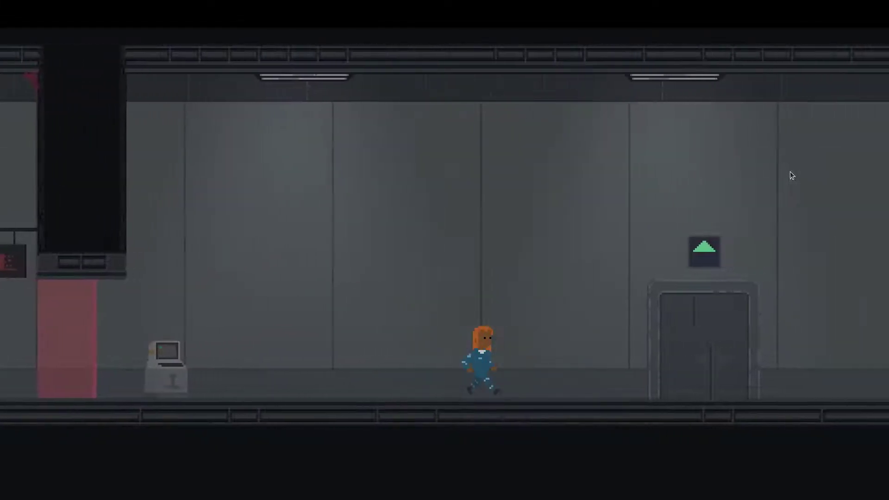
pyautogui.press('Right')
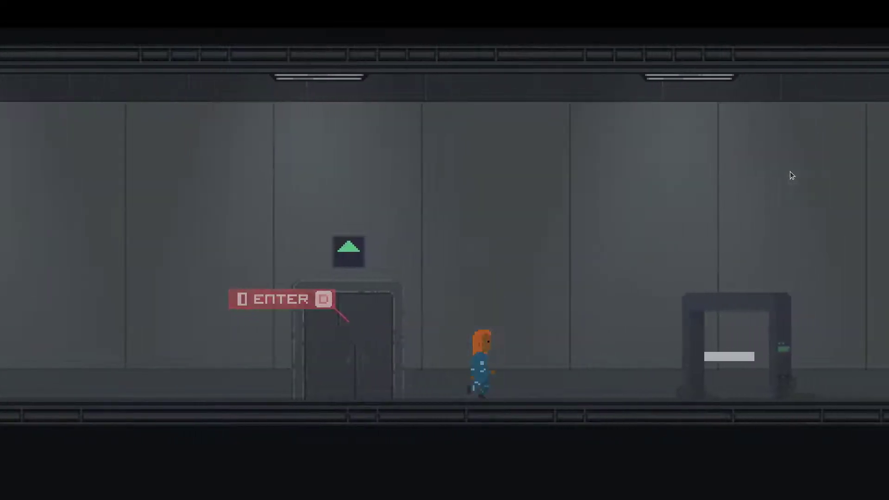
pyautogui.press('Left')
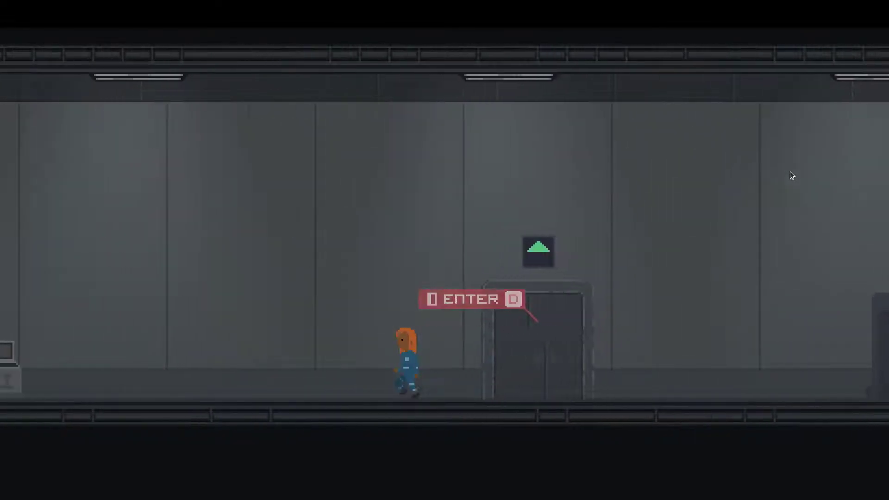
pyautogui.press('Right')
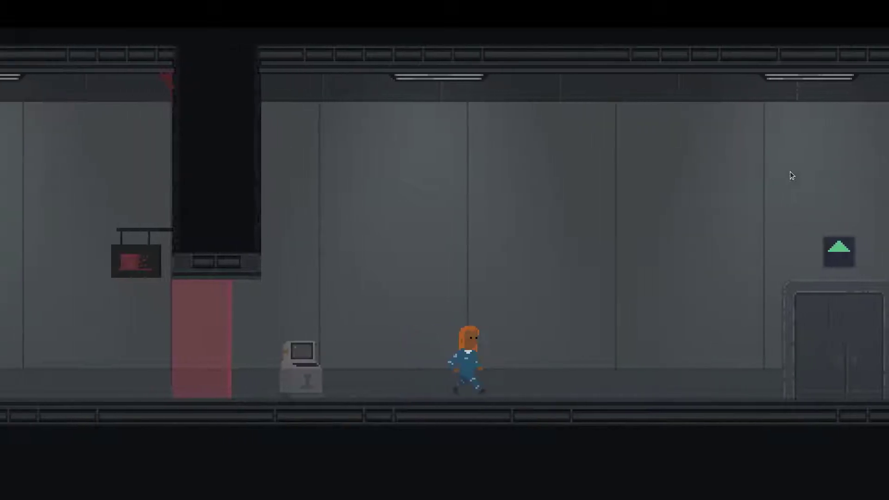
pyautogui.press('Right')
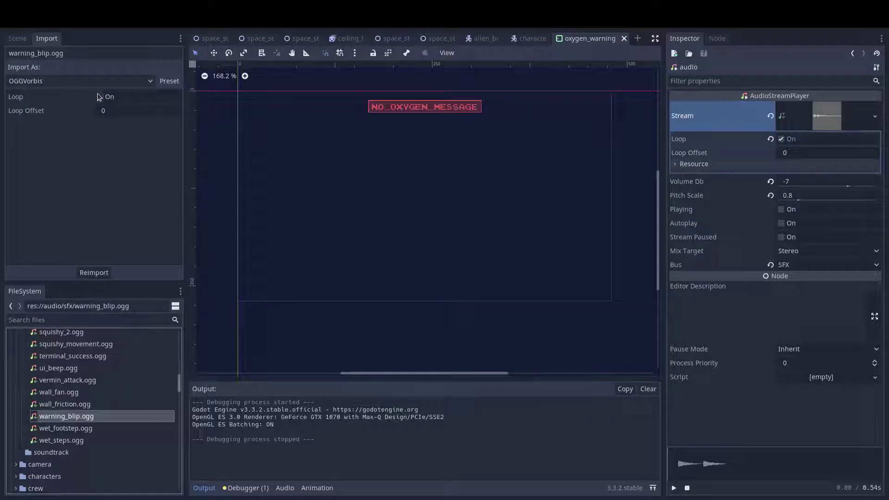
# Toggle the Loop import option of warning_blip.ogg and view the audio play and stop calls in oxygen_warning.gd.
pyautogui.click(100, 97)
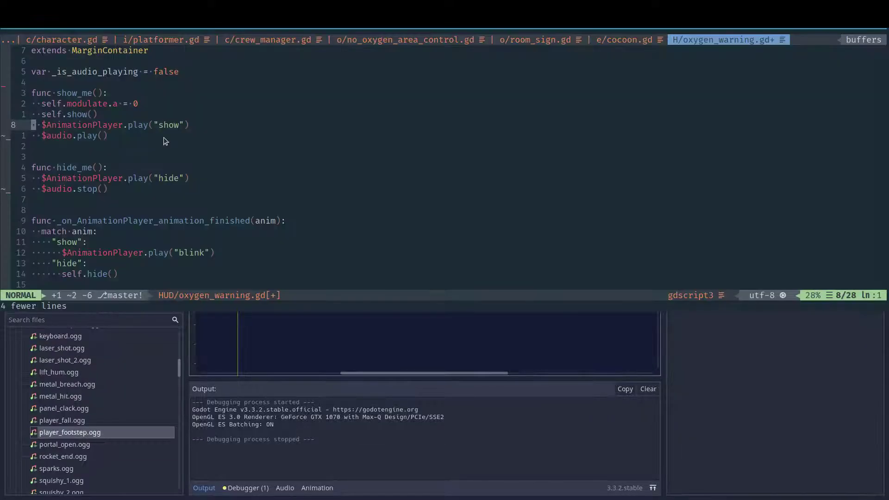
pyautogui.press('k')
pyautogui.press('k')
pyautogui.press('k')
pyautogui.press('k')
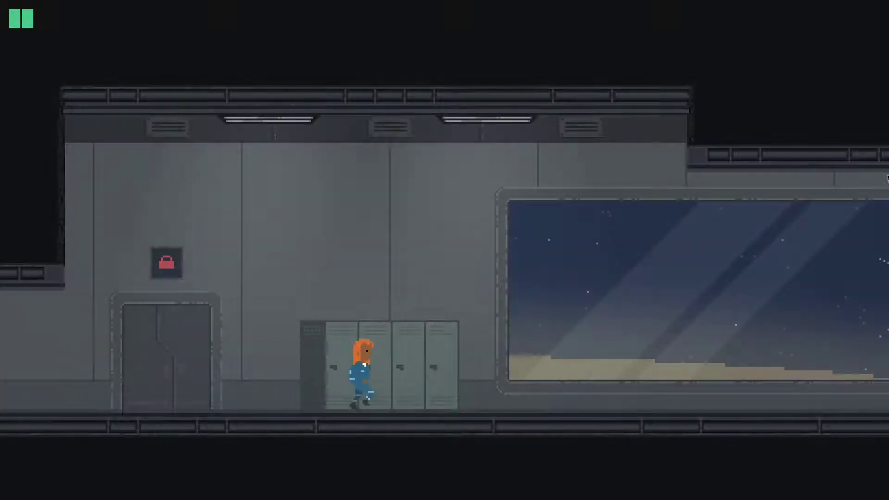
# Walk the character repeatedly in and out of the no-oxygen area in the running game to test the warning sound.
pyautogui.press('Right')
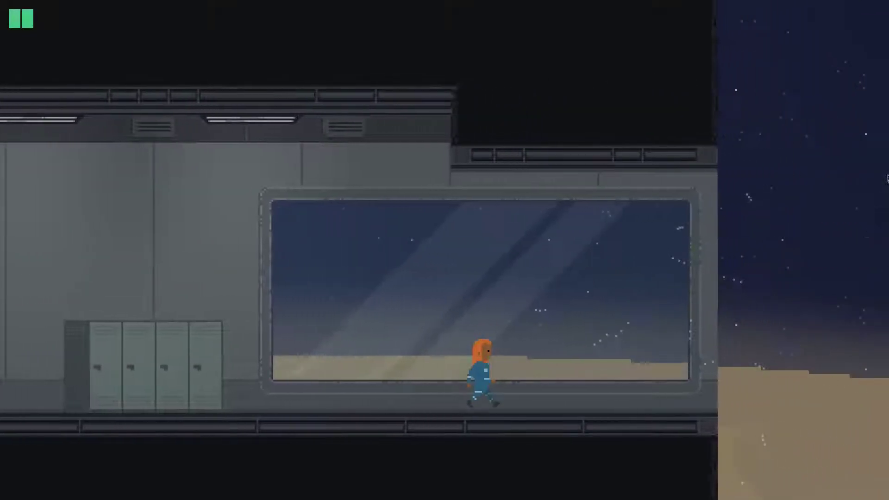
pyautogui.press('Left')
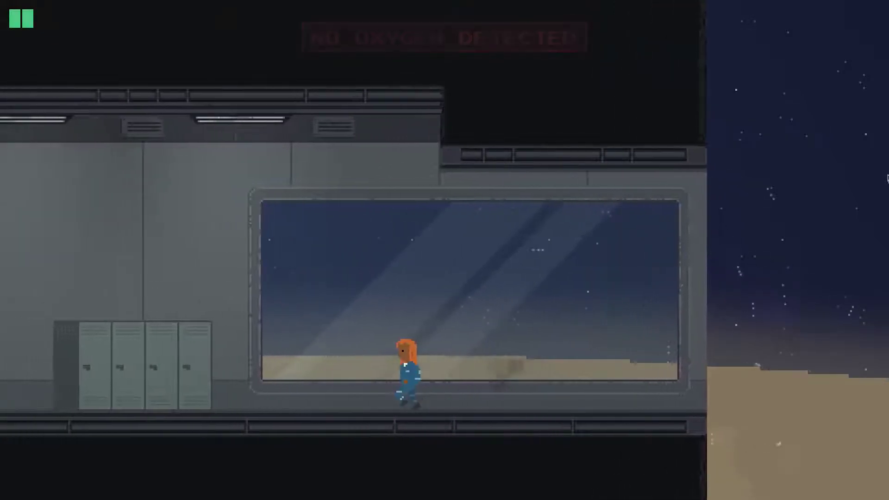
pyautogui.press('Right')
pyautogui.press('Left')
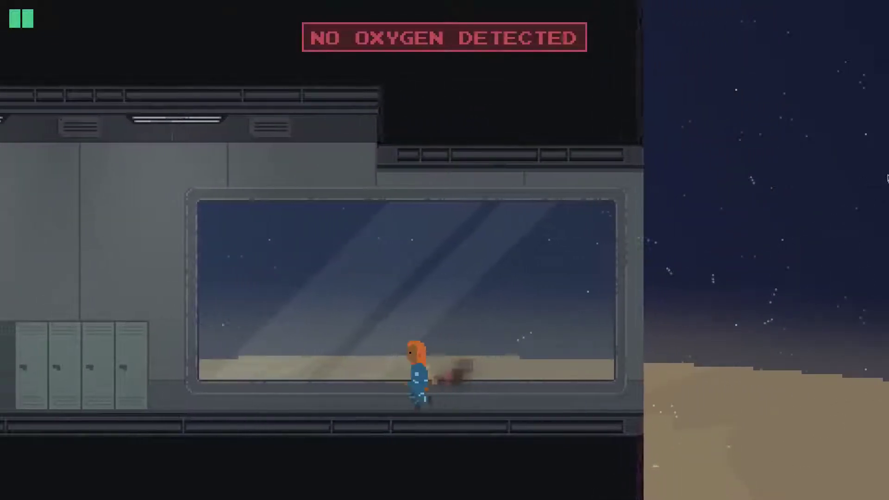
pyautogui.press('Right')
pyautogui.press('Left')
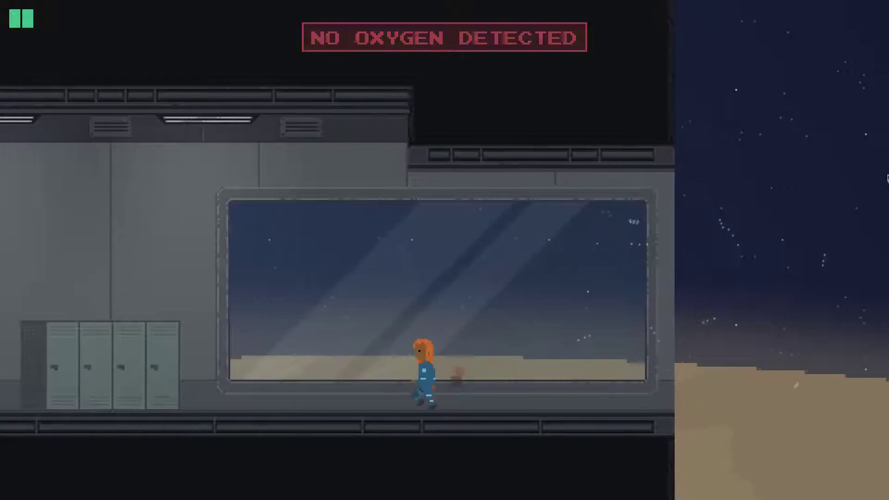
pyautogui.press('Right')
pyautogui.press('Left')
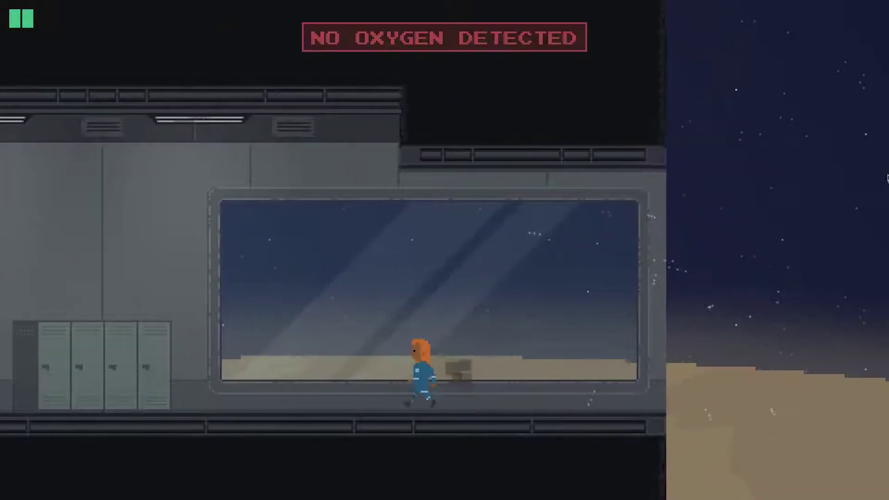
pyautogui.press('Right')
pyautogui.press('Left')
pyautogui.press('Right')
pyautogui.press('Left')
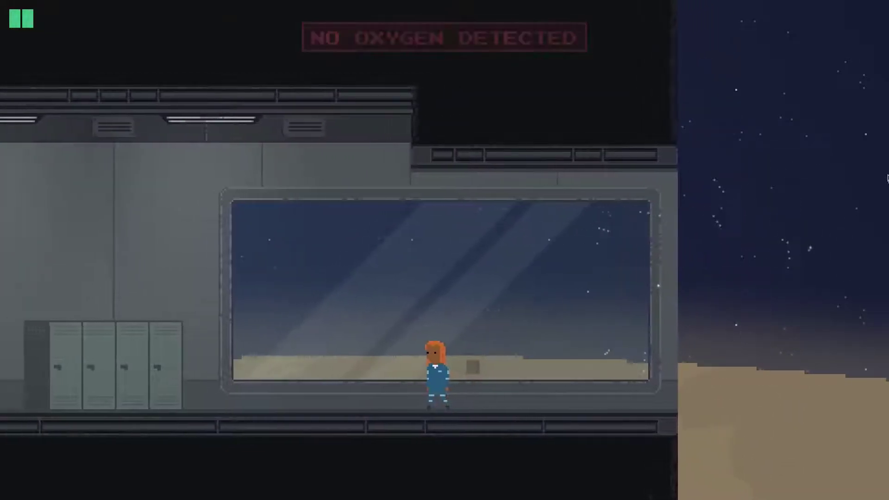
pyautogui.press('Right')
pyautogui.press('Left')
pyautogui.press('Right')
pyautogui.press('Left')
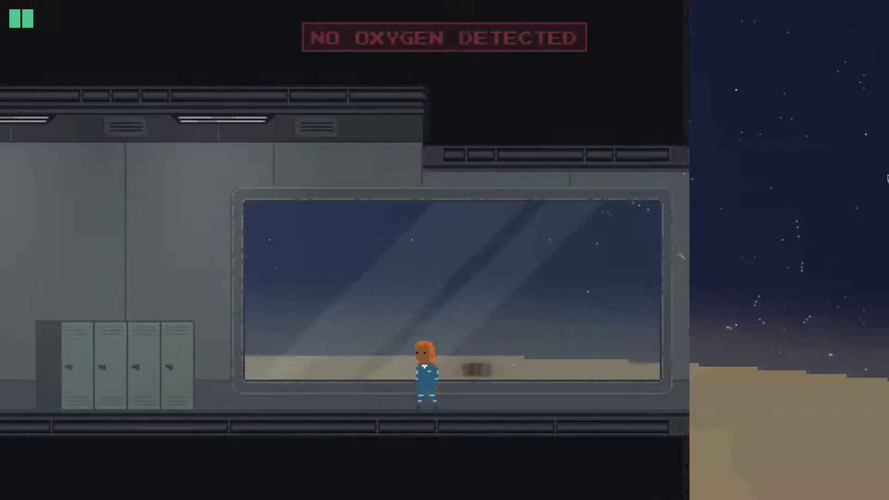
pyautogui.press('Right')
pyautogui.press('Left')
pyautogui.press('Right')
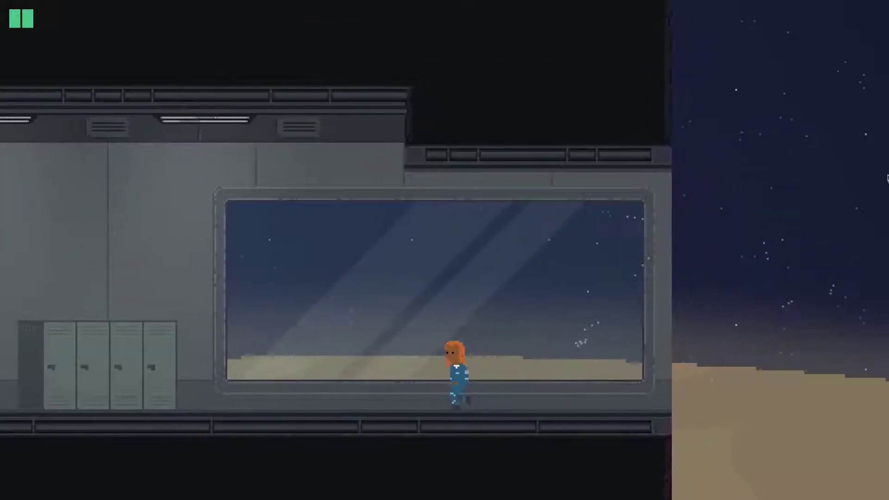
pyautogui.press('Left')
pyautogui.press('Right')
pyautogui.press('Left')
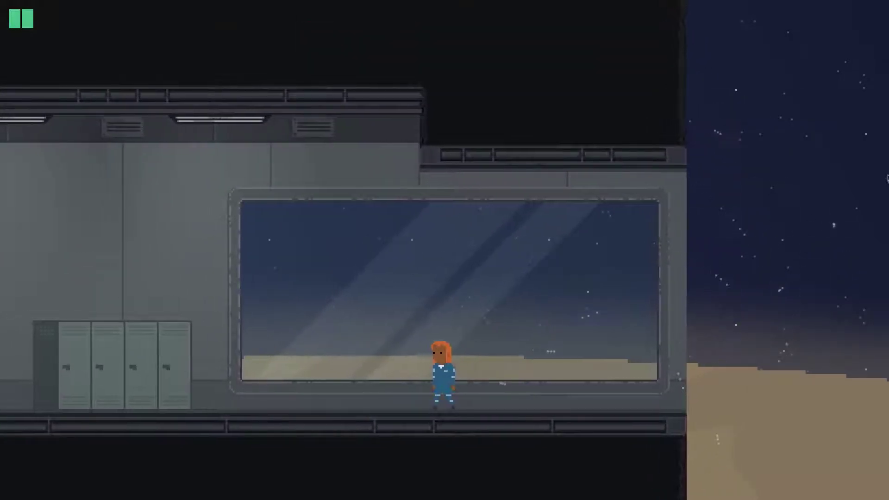
# Walk the character back and forth by the large window to retest the oxygen warning sound.
pyautogui.press('Right')
pyautogui.press('Left')
pyautogui.press('Left')
pyautogui.press('Right')
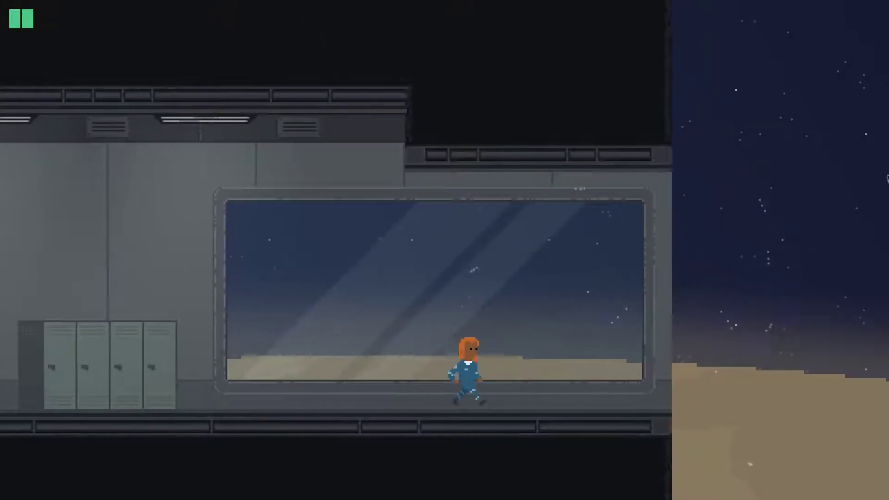
pyautogui.press('Left')
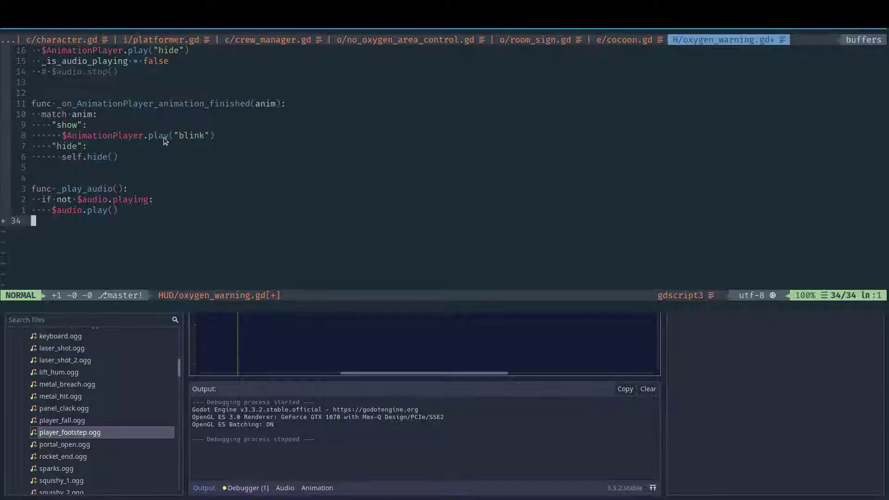
# Examine the _play_audio function in oxygen_warning.gd and its call under the _is_audio_playing check in _process.
pyautogui.hotkey('shift', 'v')
pyautogui.press('j')
pyautogui.press('j')
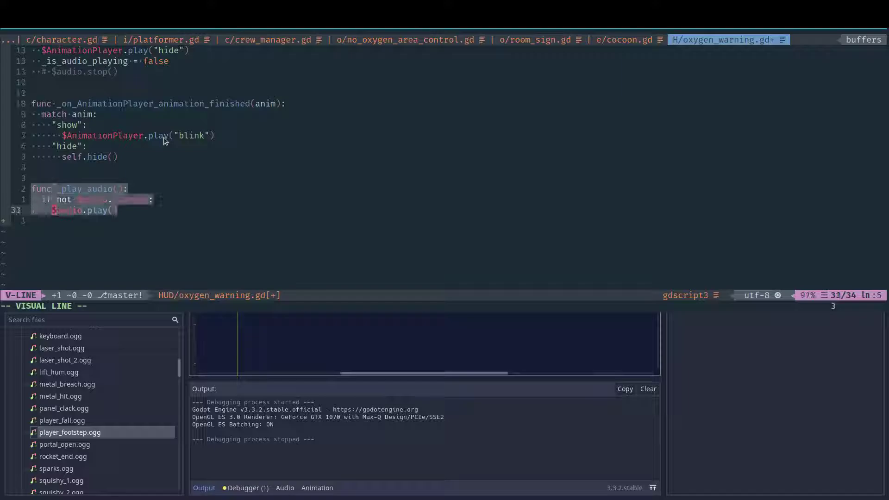
pyautogui.press('Escape')
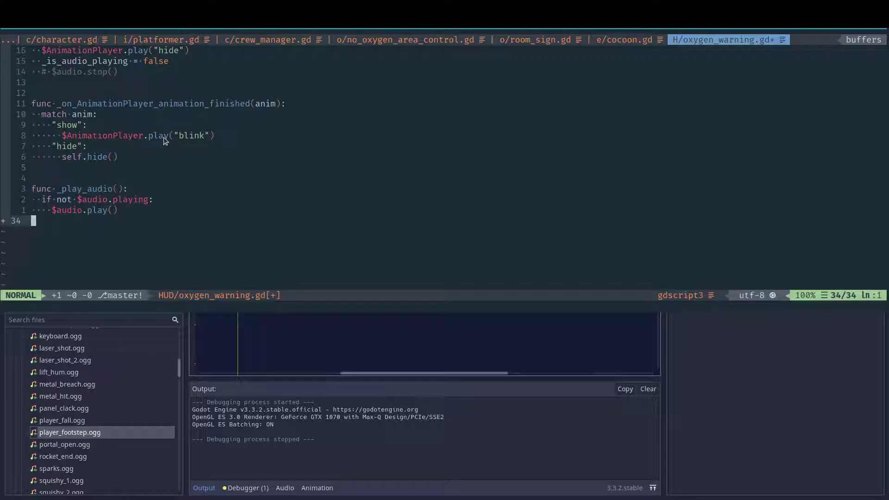
pyautogui.press('*')
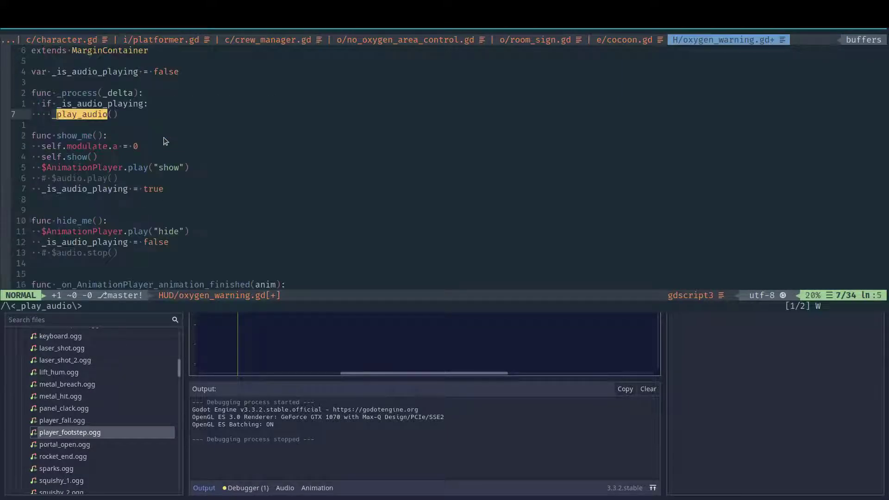
pyautogui.press('k')
pyautogui.press('k')
pyautogui.press('j')
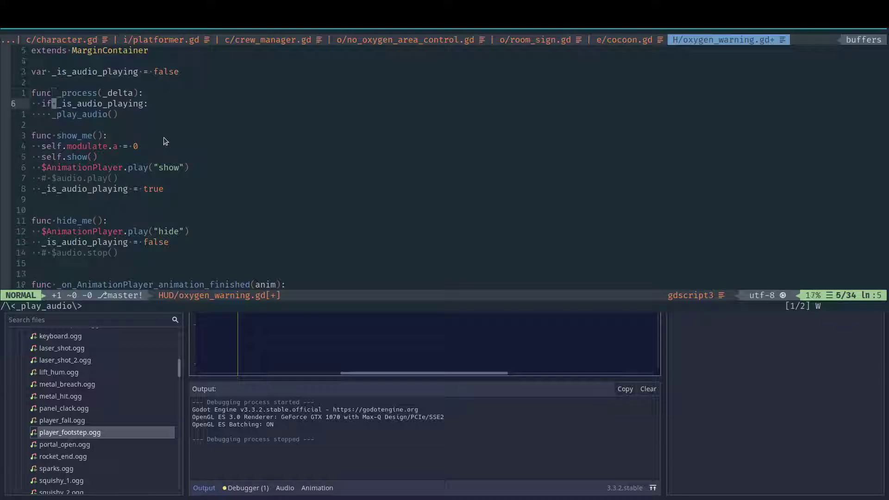
pyautogui.hotkey('shift', 'v')
pyautogui.press('j')
pyautogui.press('j')
pyautogui.press('Escape')
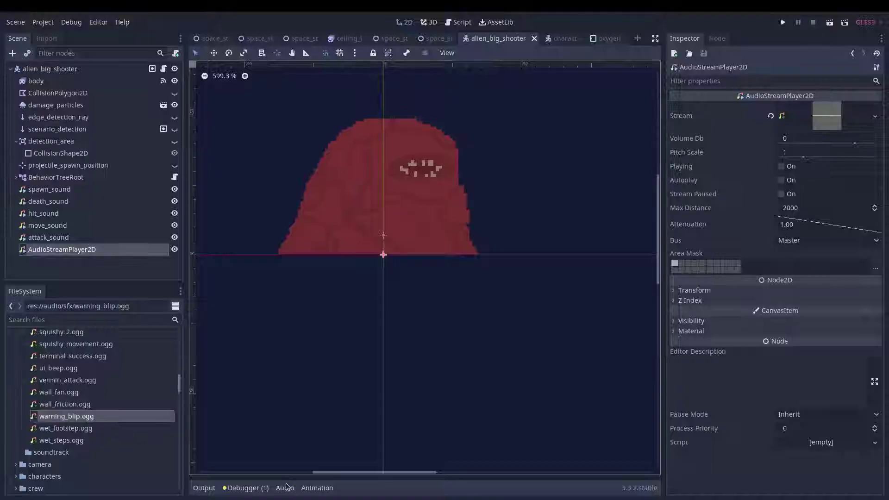
# Add a new bus to the default audio bus layout and delete it again.
pyautogui.click(285, 488)
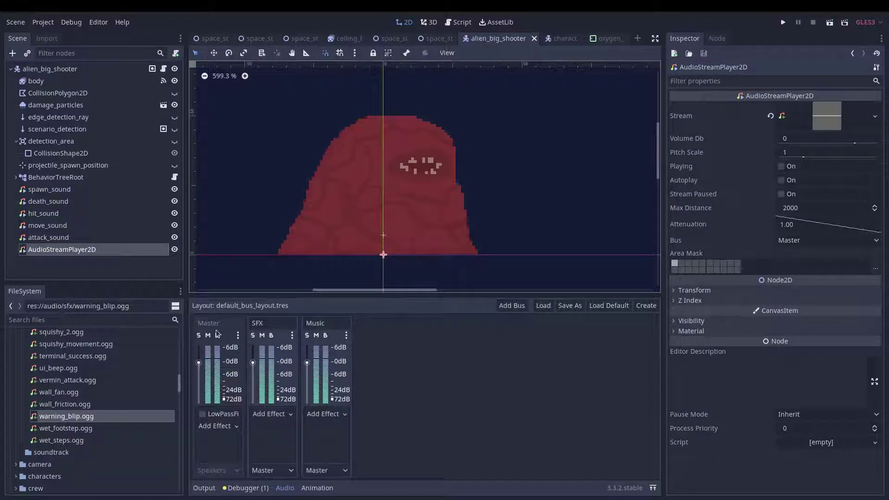
pyautogui.click(508, 306)
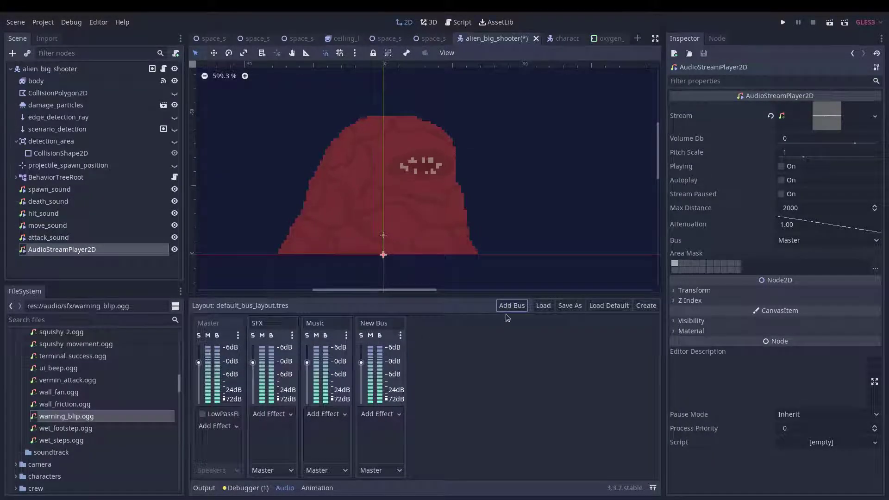
pyautogui.click(513, 306)
pyautogui.click(512, 307)
pyautogui.click(512, 308)
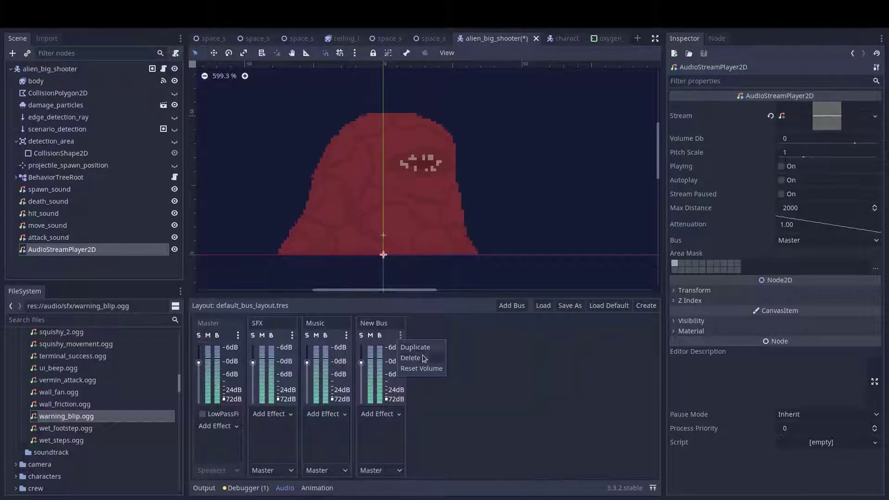
pyautogui.click(422, 359)
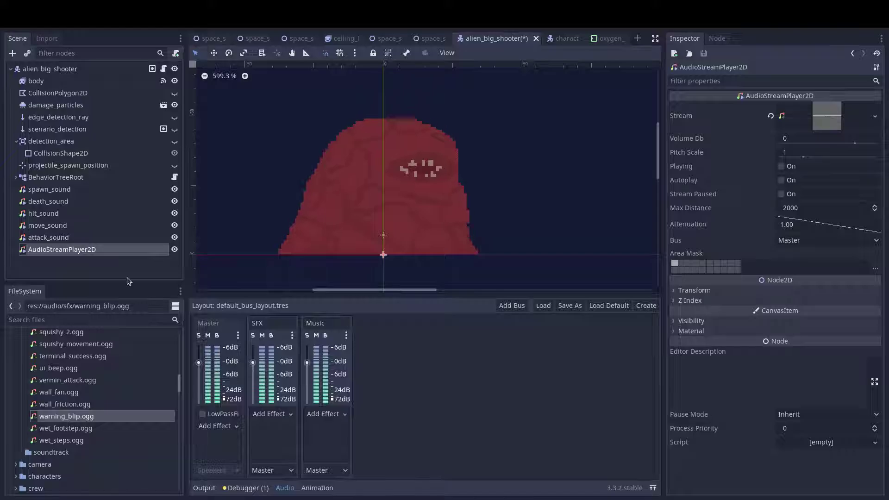
# Inspect the bus assignment of the alien's hit, death and spawn sound nodes and the effects on the Master bus.
pyautogui.click(42, 214)
pyautogui.click(44, 202)
pyautogui.click(46, 190)
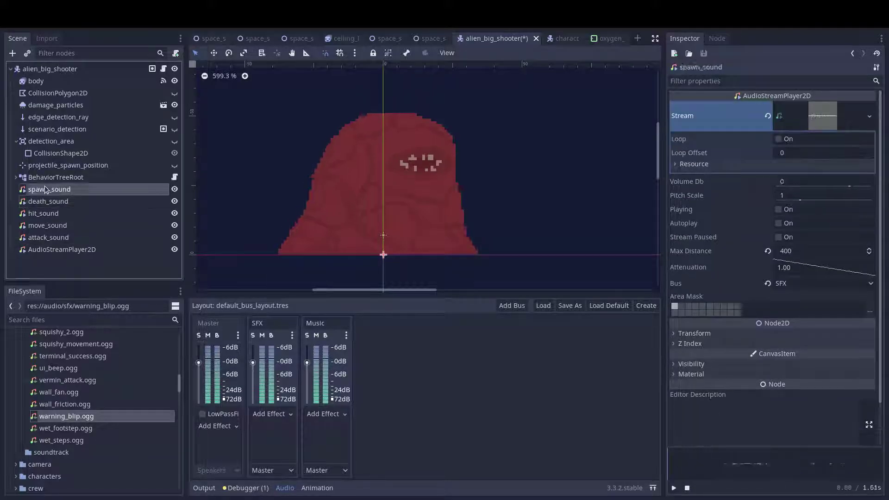
pyautogui.click(47, 202)
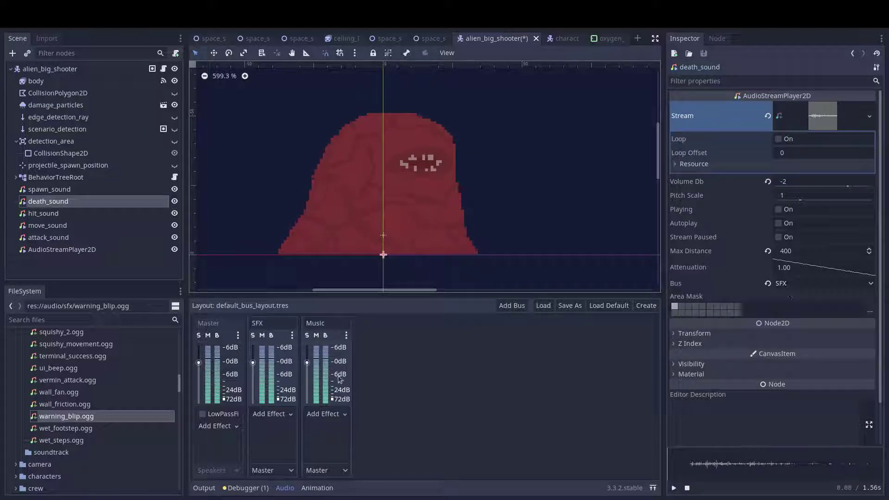
pyautogui.click(235, 427)
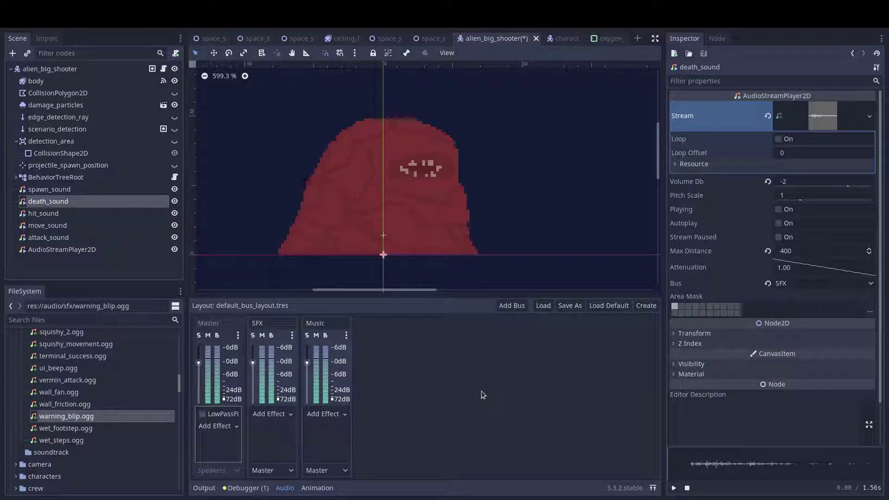
# Find and open effects/damage_glitch.gd in the code editor.
pyautogui.press('F12')
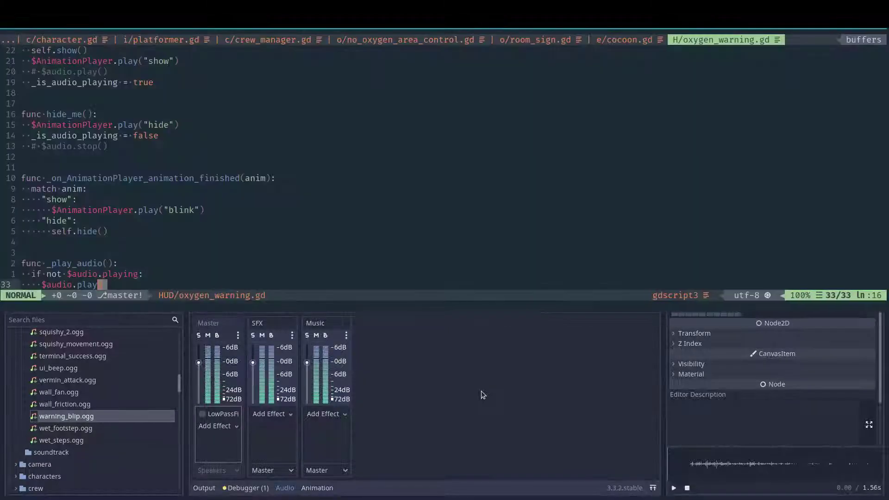
pyautogui.write('glitc')
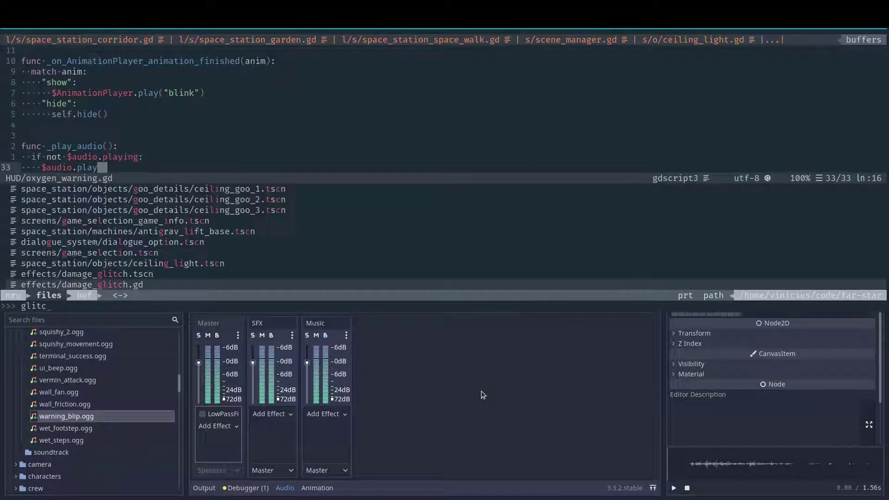
pyautogui.write('h')
pyautogui.press('Return')
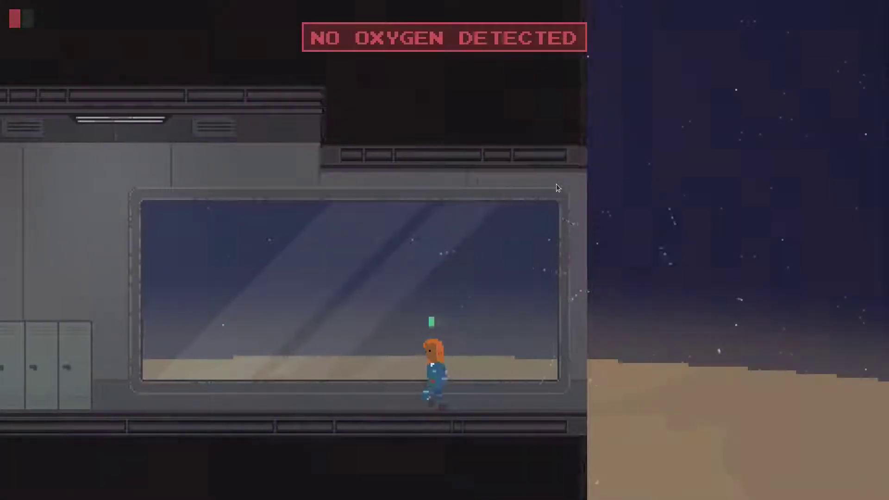
# Walk the damaged character out of the no-oxygen area in the running game to test the damage effect.
pyautogui.press('Left')
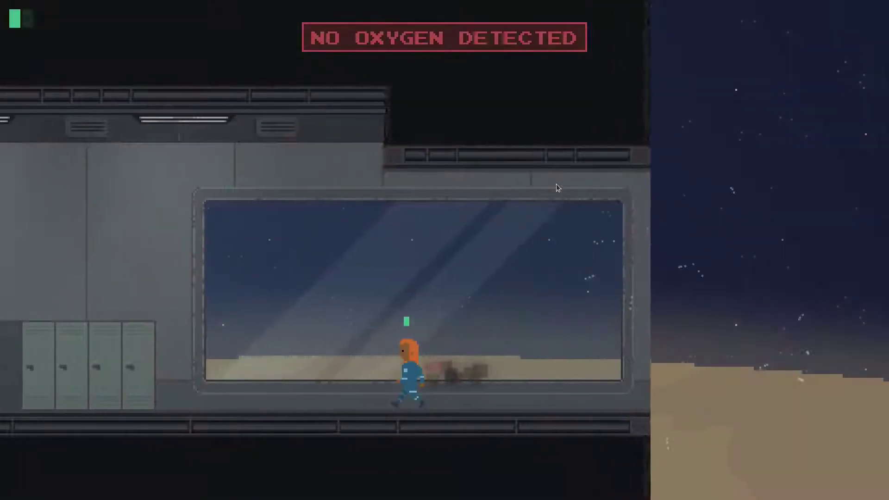
pyautogui.press('Left')
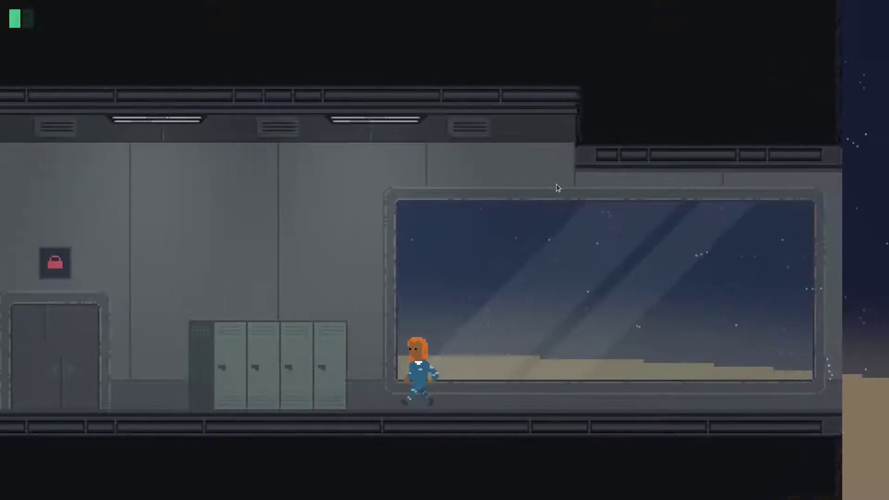
pyautogui.press('Left')
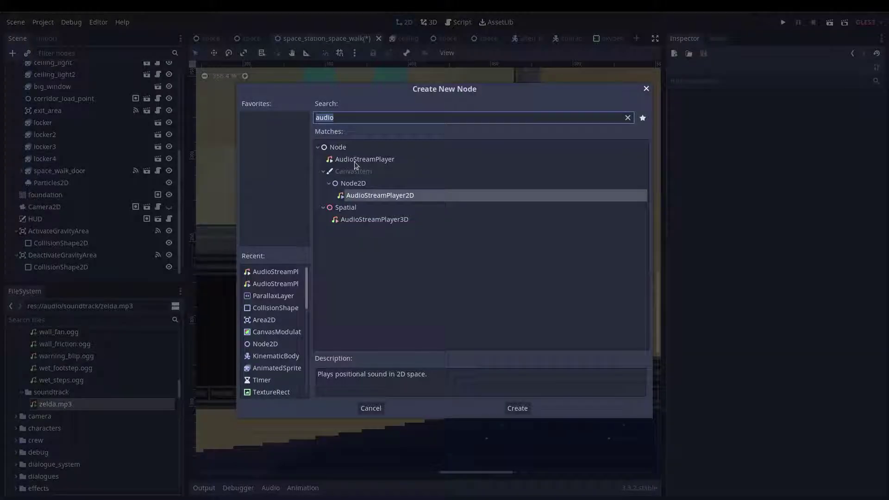
# Add an AudioStreamPlayer node to the space_station_space_walk scene and assign zelda.mp3 as its stream.
pyautogui.doubleClick(355, 160)
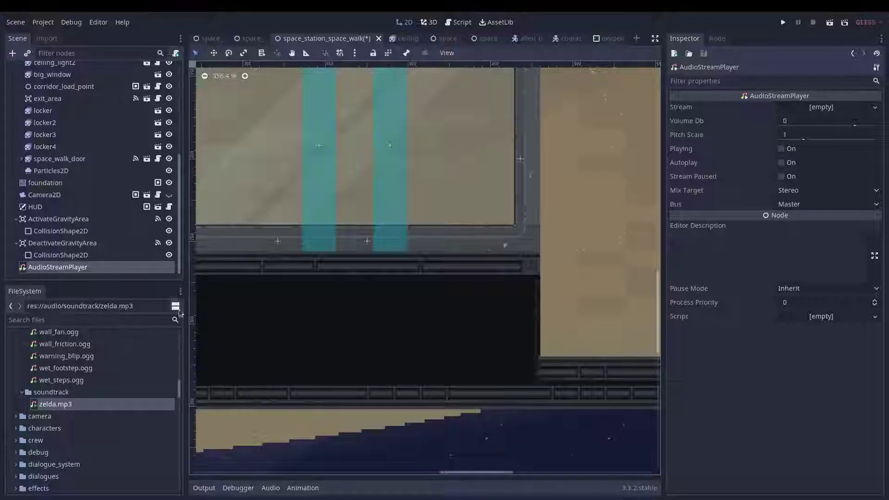
pyautogui.moveTo(55, 404); pyautogui.dragTo(829, 107)
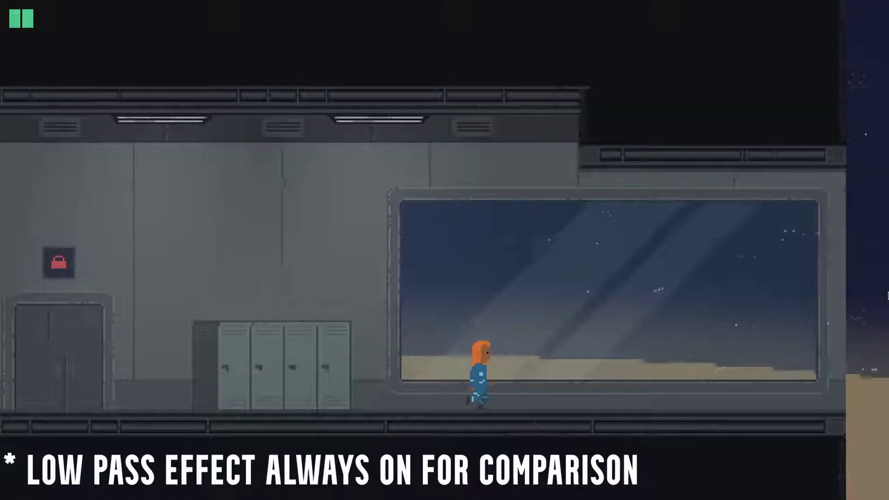
# Walk the character in both directions to hear the music with the low-pass effect, and toggle that effect on the Master bus.
pyautogui.press('Right')
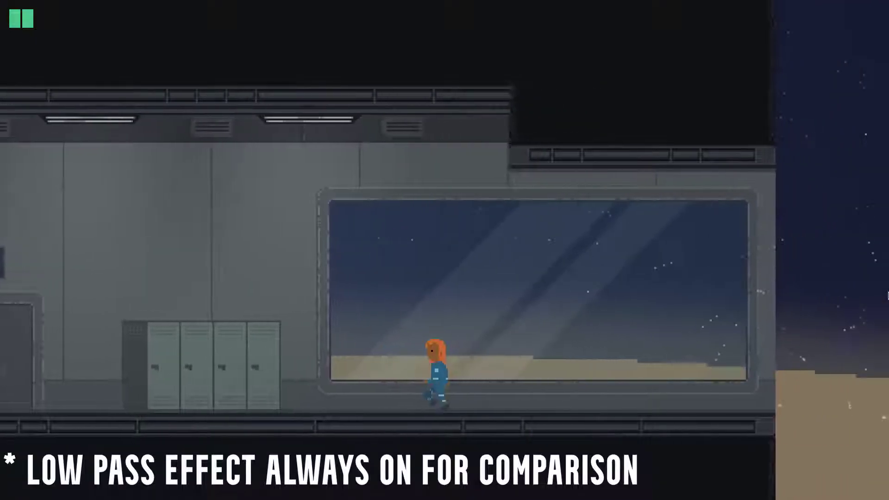
pyautogui.press('Left')
pyautogui.press('Right')
pyautogui.press('Left')
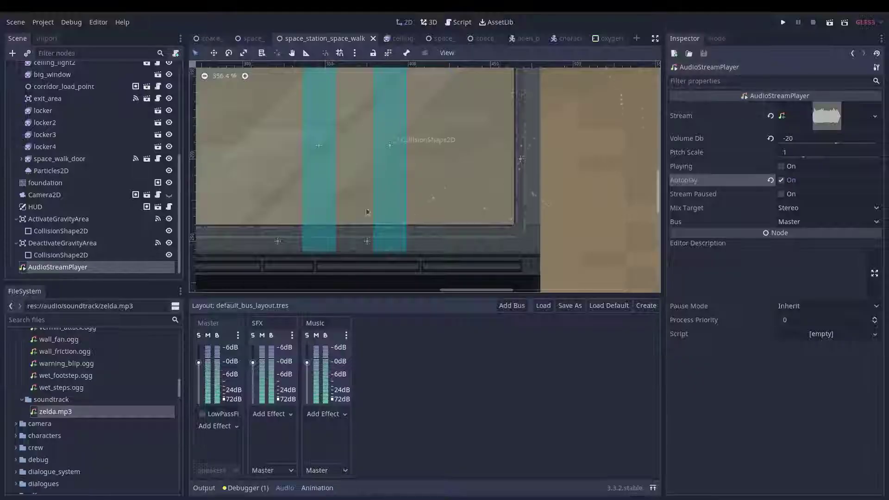
pyautogui.click(201, 415)
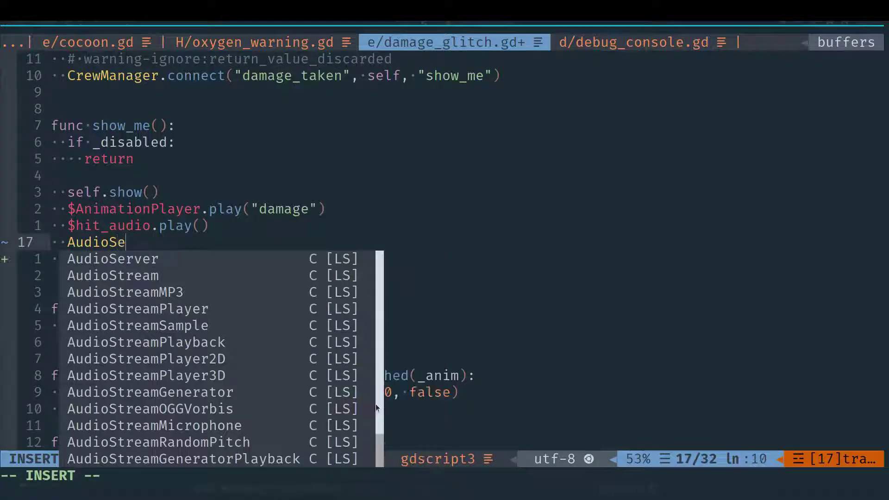
# Complete the line AudioServer.set_bus_effect_enabled(0, 0, true) after the hit audio call in show_me of damage_glitch.gd.
pyautogui.write('rver.set')
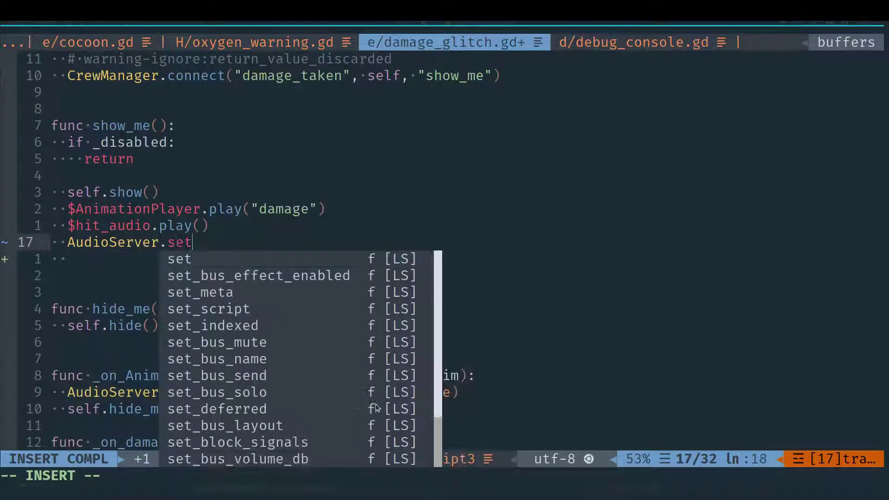
pyautogui.hotkey('ctrl', 'n')
pyautogui.write('(')
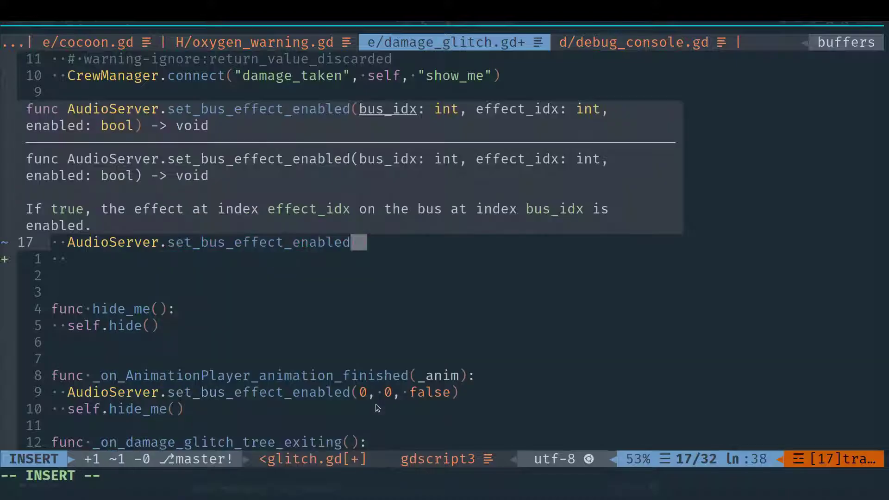
pyautogui.write('0,')
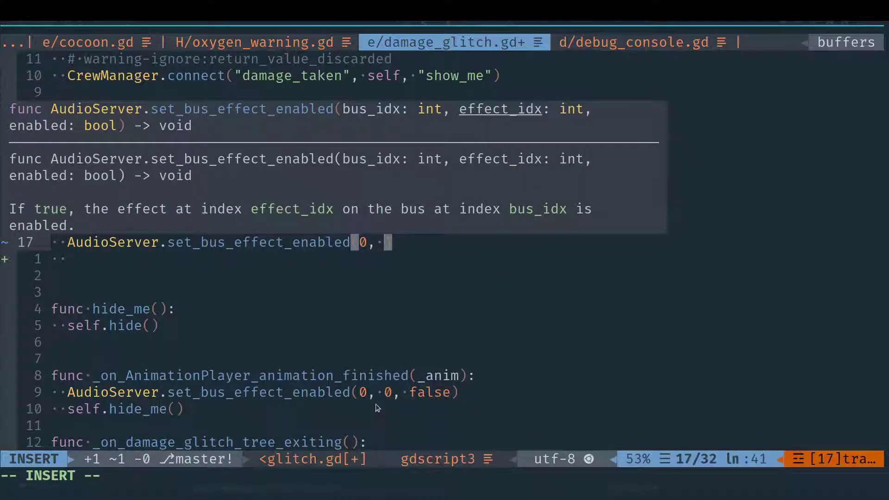
pyautogui.write(' 0, true')
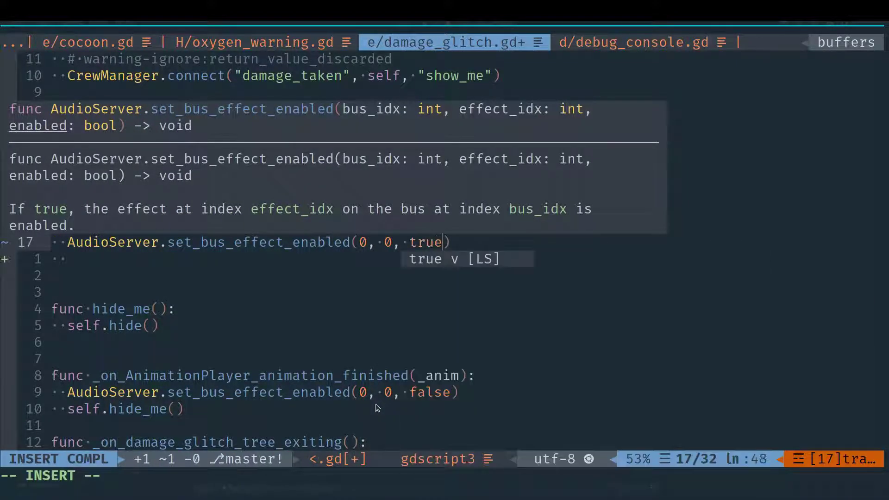
pyautogui.press('Escape')
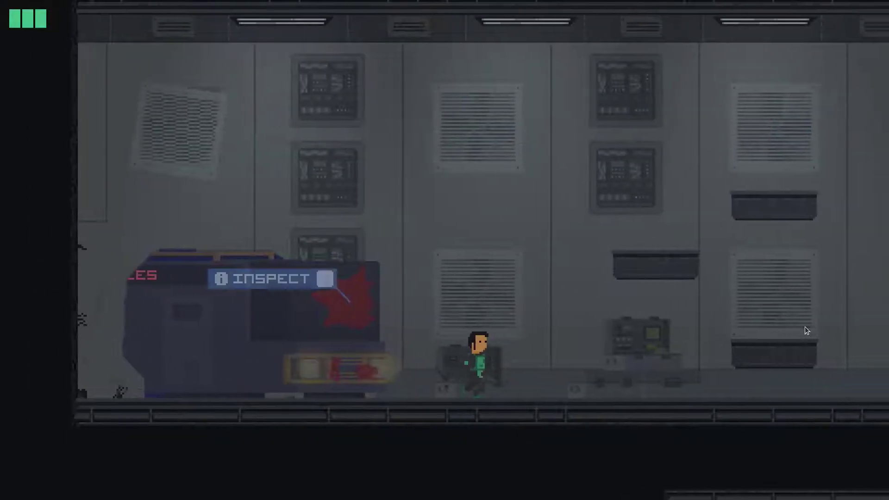
# Walk to the parked vehicle in the running game, inspect it and advance through the dialogue.
pyautogui.press('Left')
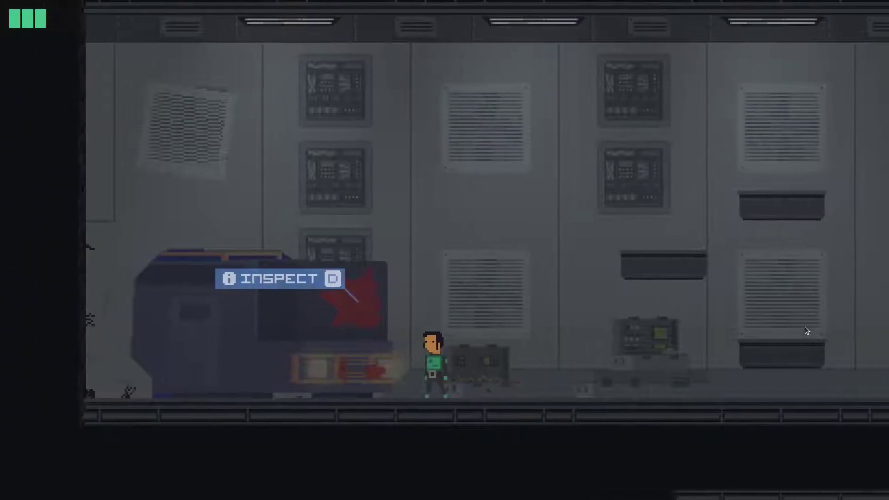
pyautogui.press('d')
pyautogui.press('d')
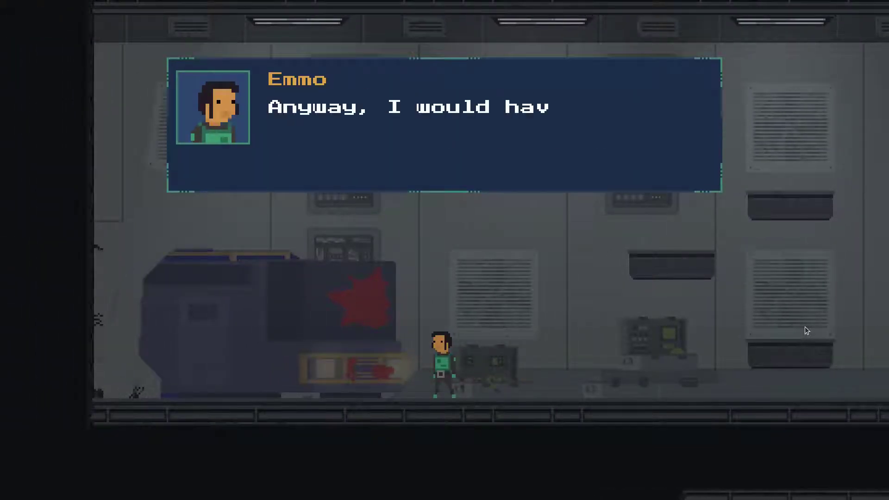
pyautogui.press('d')
# Run and jump across the wall platforms to the ledge with the computer terminal.
pyautogui.press('Right')
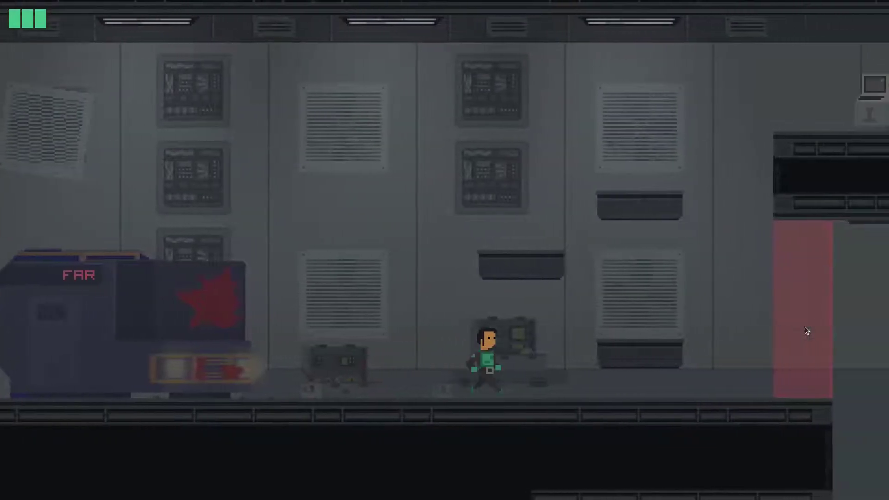
pyautogui.press('space')
pyautogui.press('Left')
pyautogui.press('space')
pyautogui.press('Right')
pyautogui.press('space')
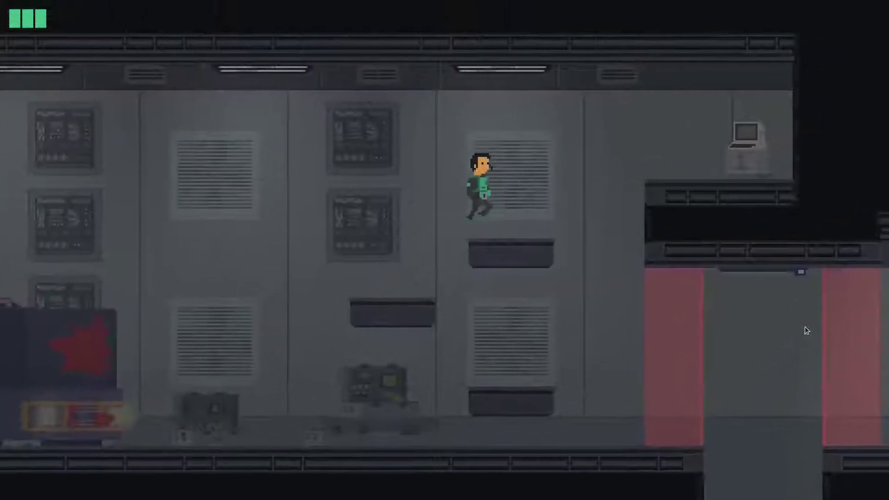
pyautogui.press('space')
pyautogui.press('Left')
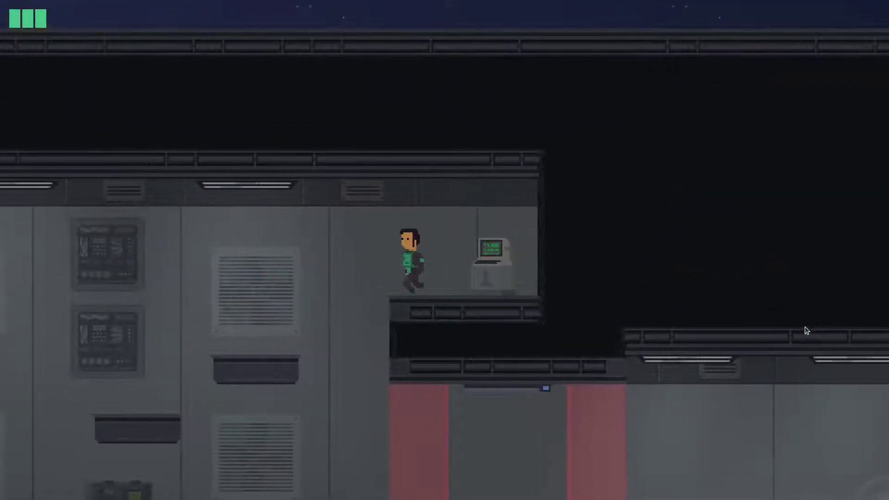
pyautogui.press('Right')
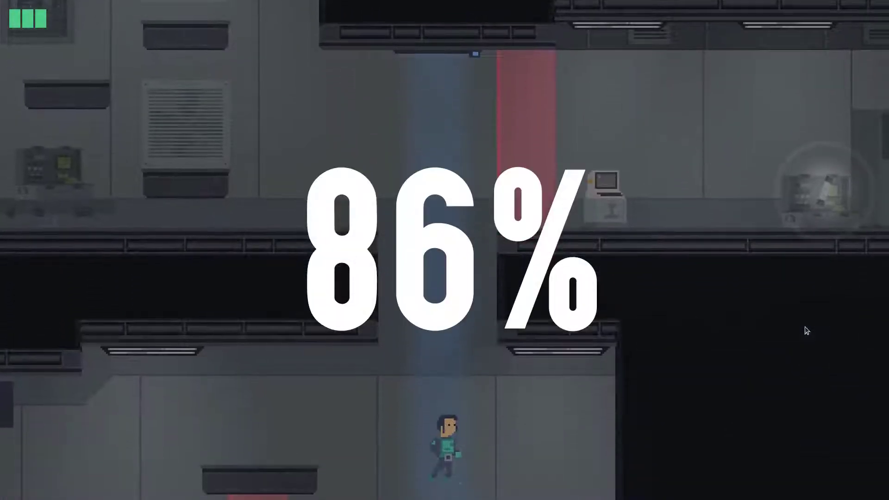
pyautogui.press('Right')
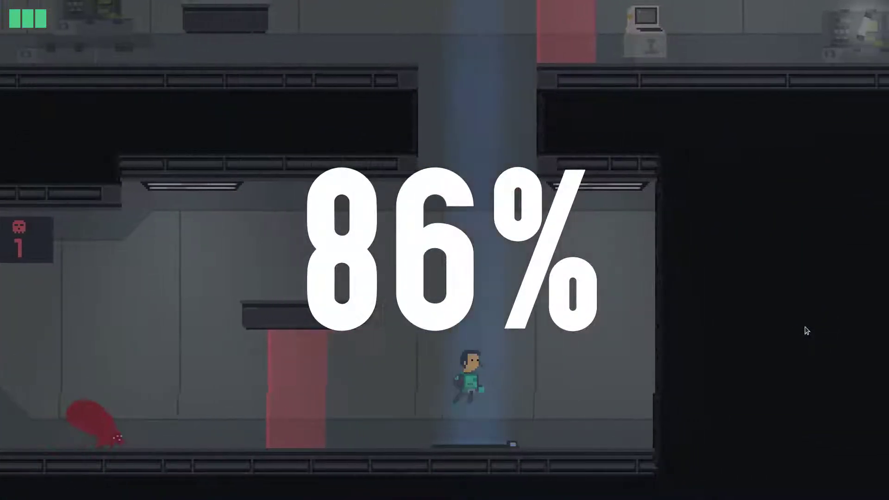
pyautogui.press('Left')
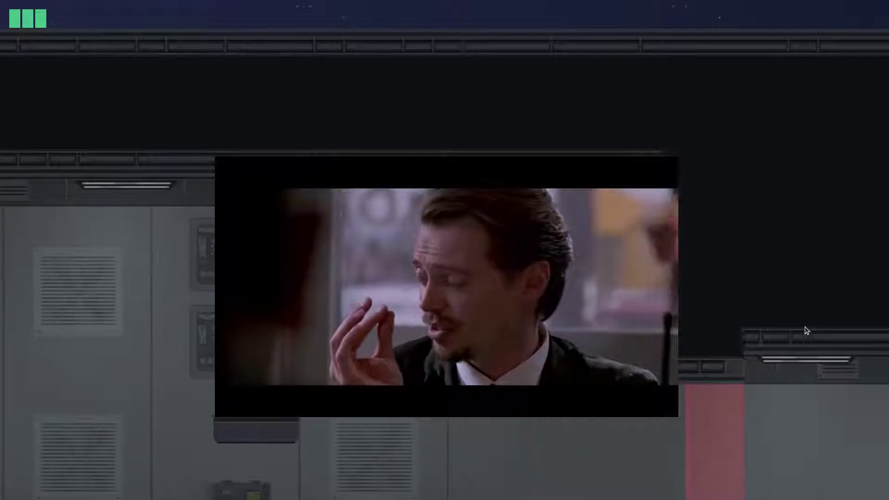
pyautogui.press('Right')
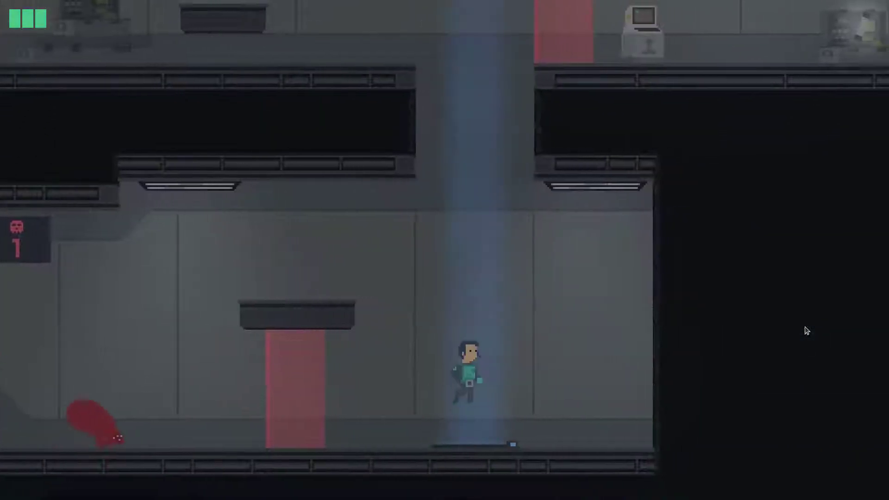
pyautogui.press('Left')
pyautogui.press('Left')
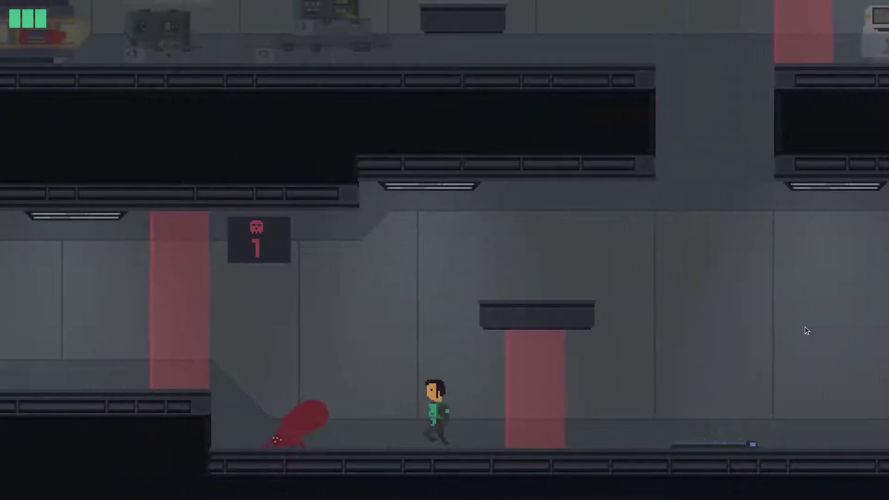
pyautogui.press('Left')
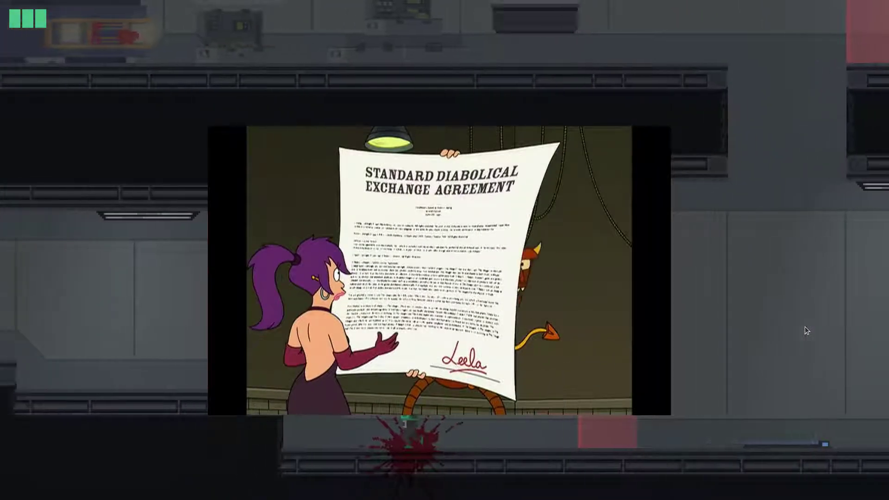
pyautogui.press('Left')
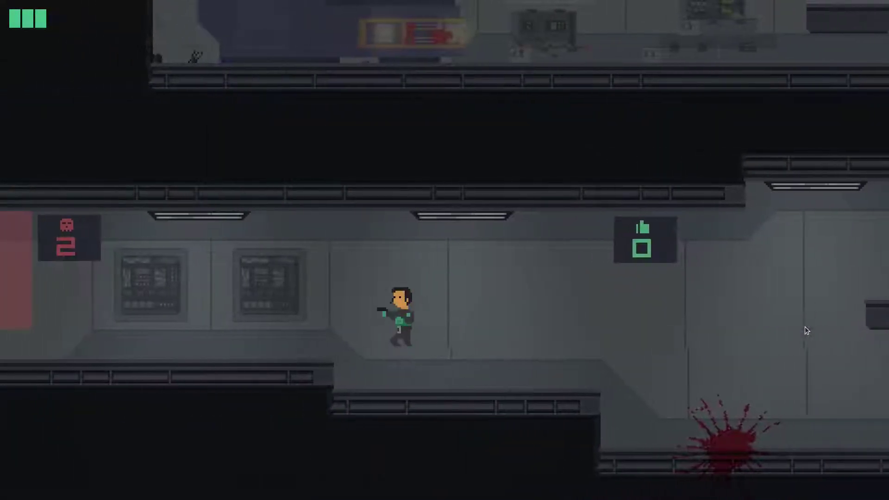
pyautogui.press('Left')
pyautogui.press('x')
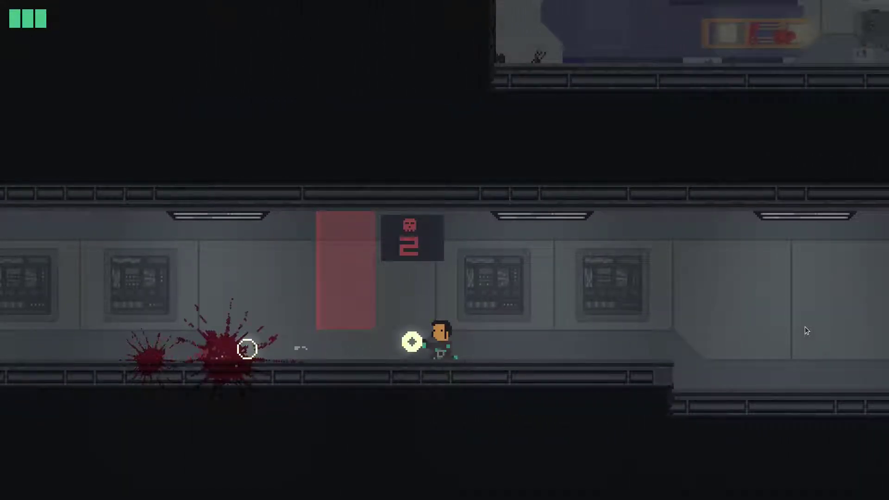
pyautogui.press('Right')
pyautogui.press('Left')
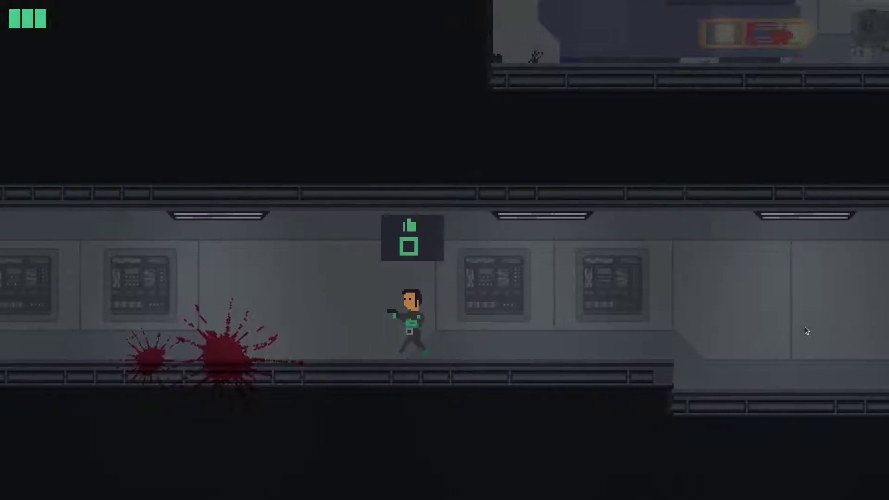
pyautogui.press('Left')
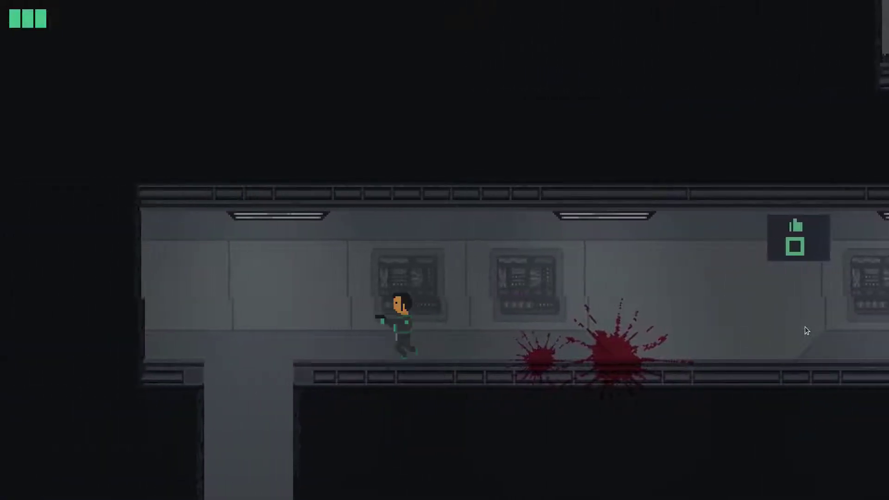
pyautogui.press('Left')
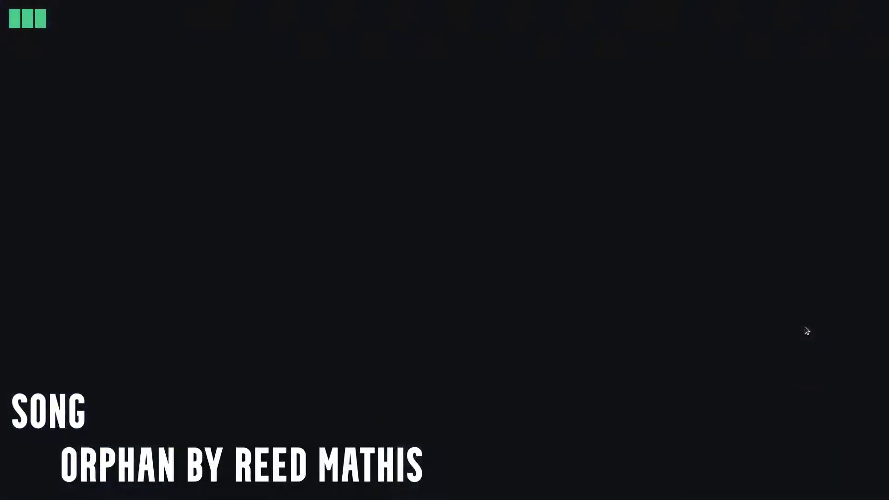
pyautogui.press('Right')
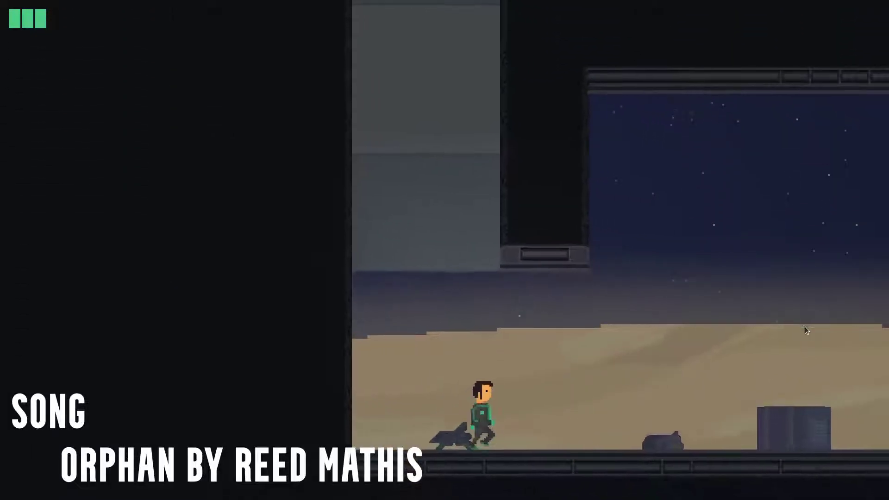
pyautogui.press('Right')
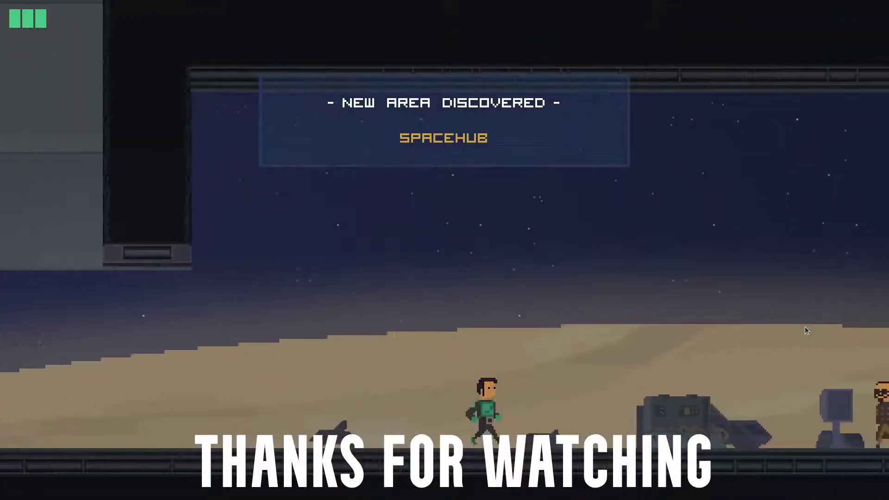
pyautogui.press('Right')
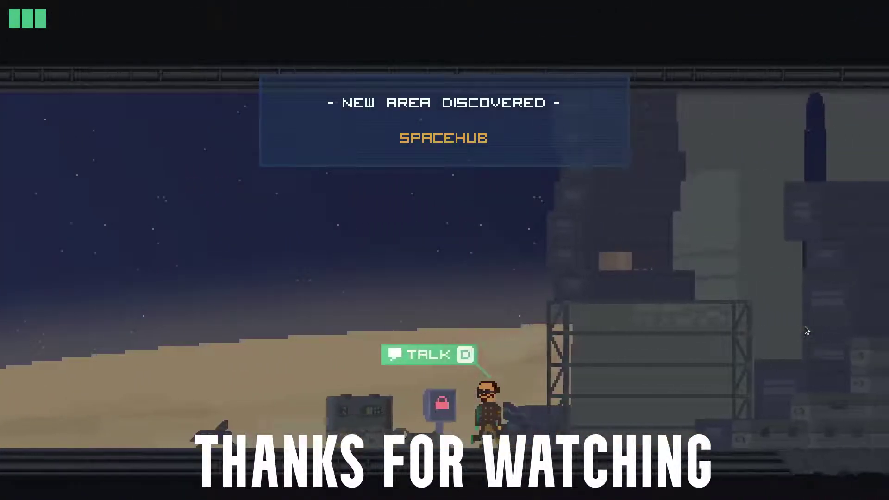
pyautogui.press('Right')
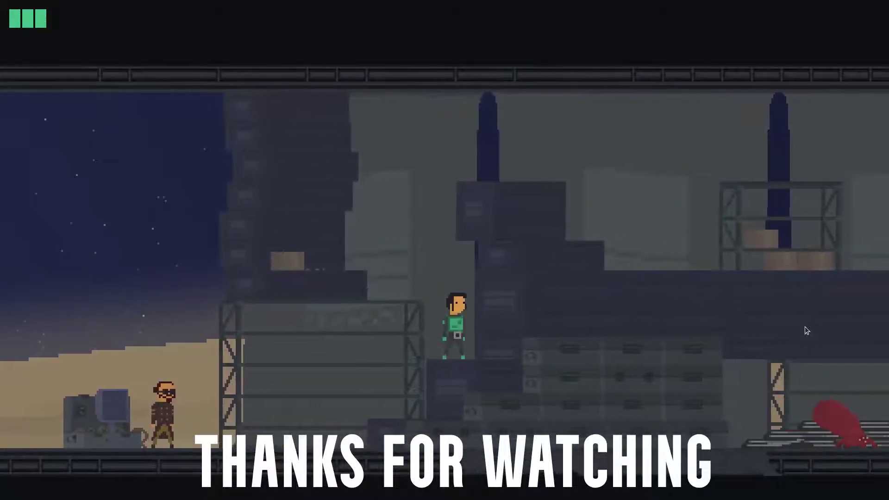